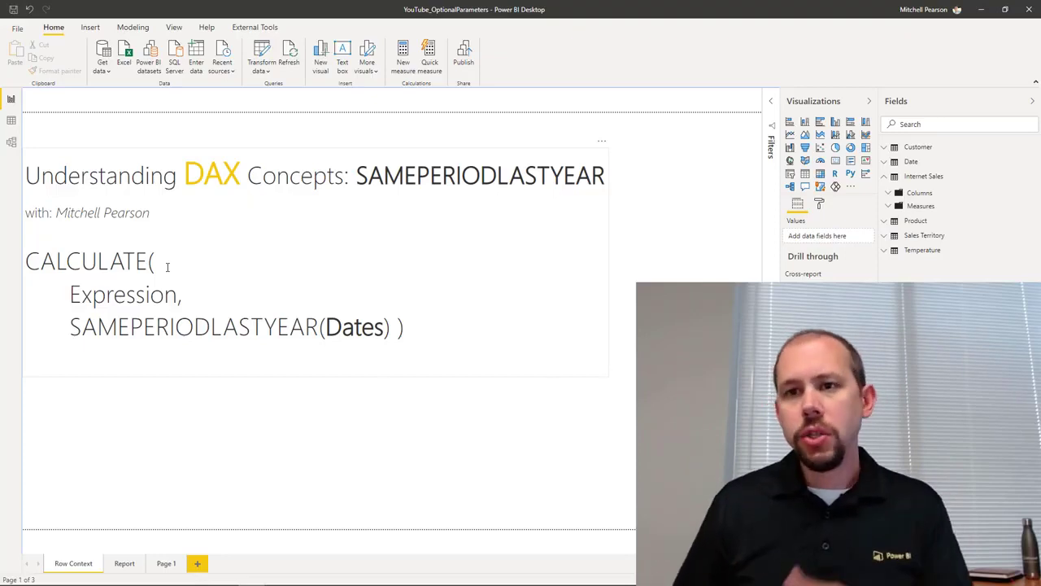
Open the Report page, expand the Internet Sales measures and widen the sales table to make room for another column
left_click(122, 566)
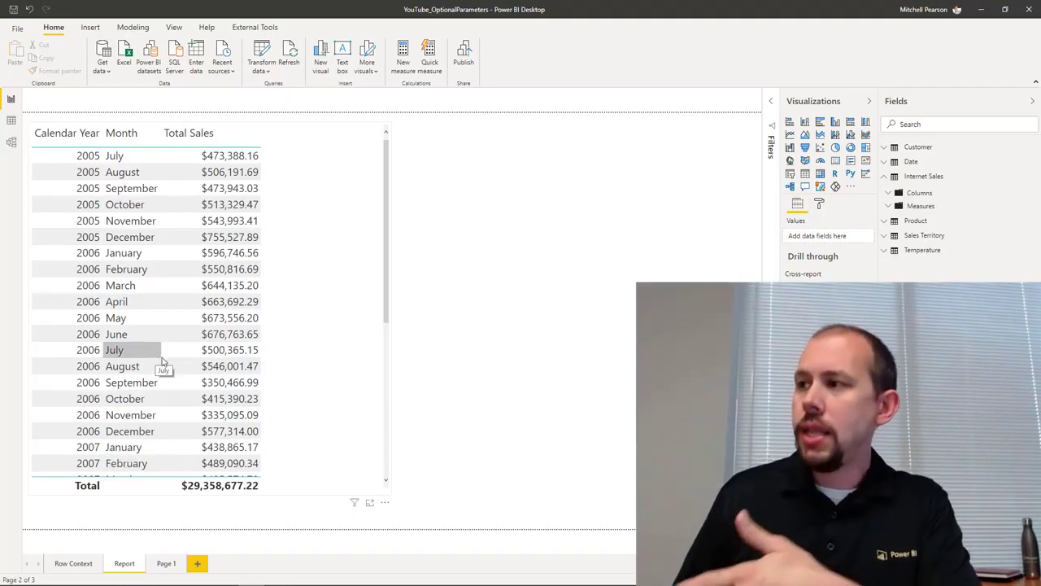
left_click(896, 214)
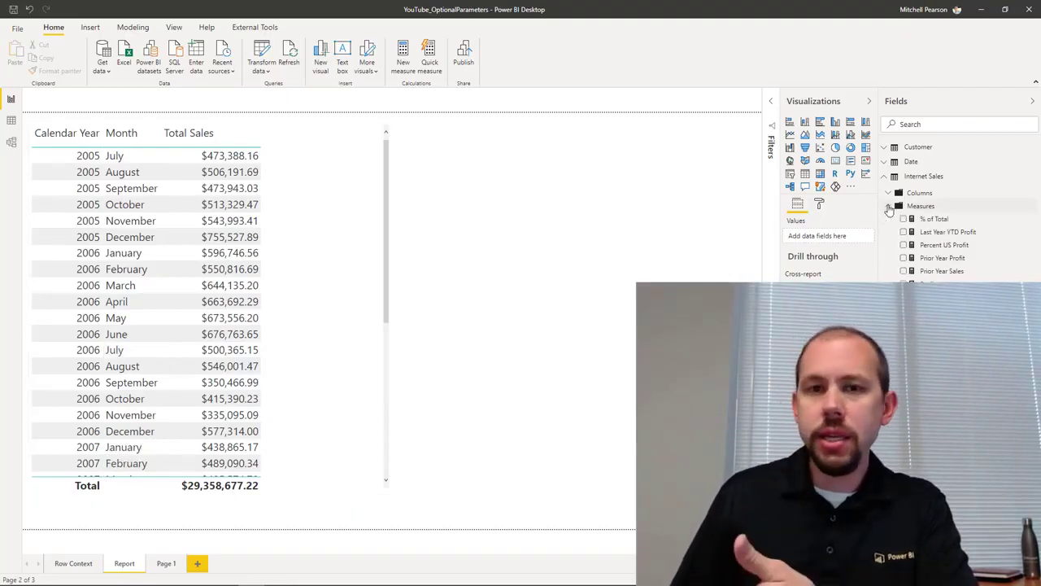
left_click(383, 334)
left_click_drag(391, 318, 475, 314)
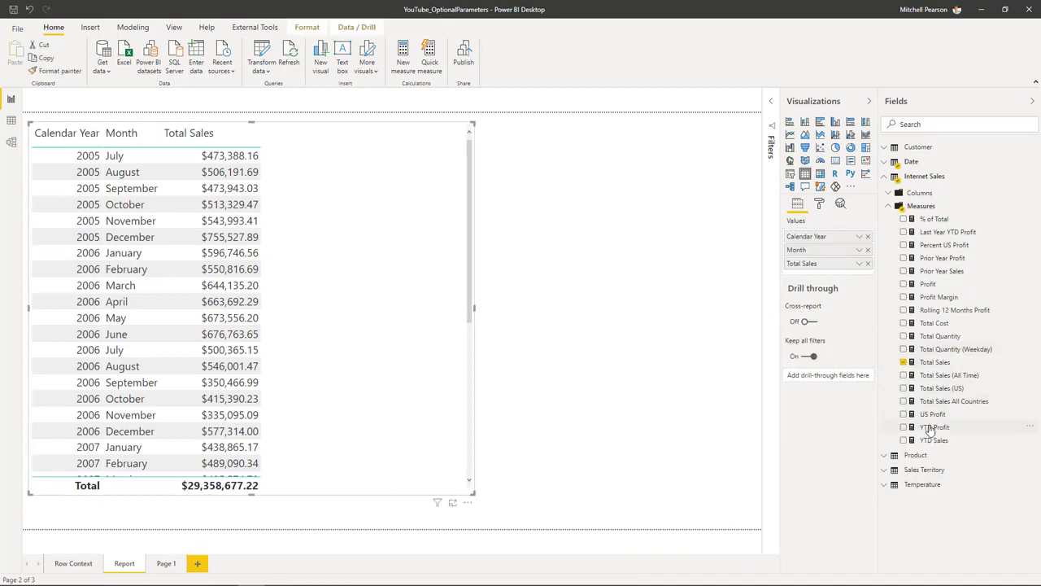
Show the full formula of the Prior Year Sales measure and examine its [Total Sales] expression and SAMEPERIODLASTYEAR filter
left_click(936, 271)
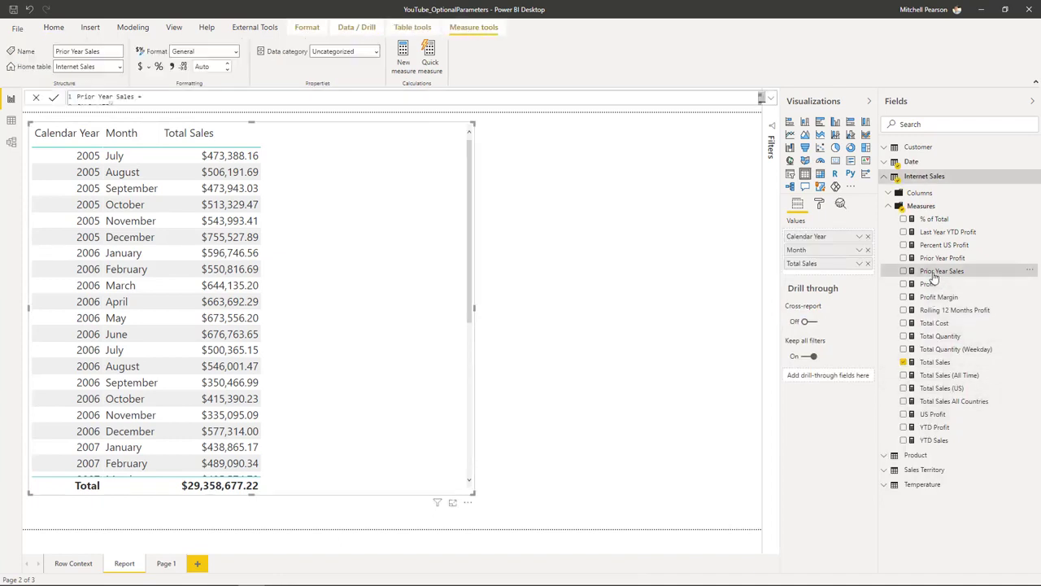
left_click(771, 98)
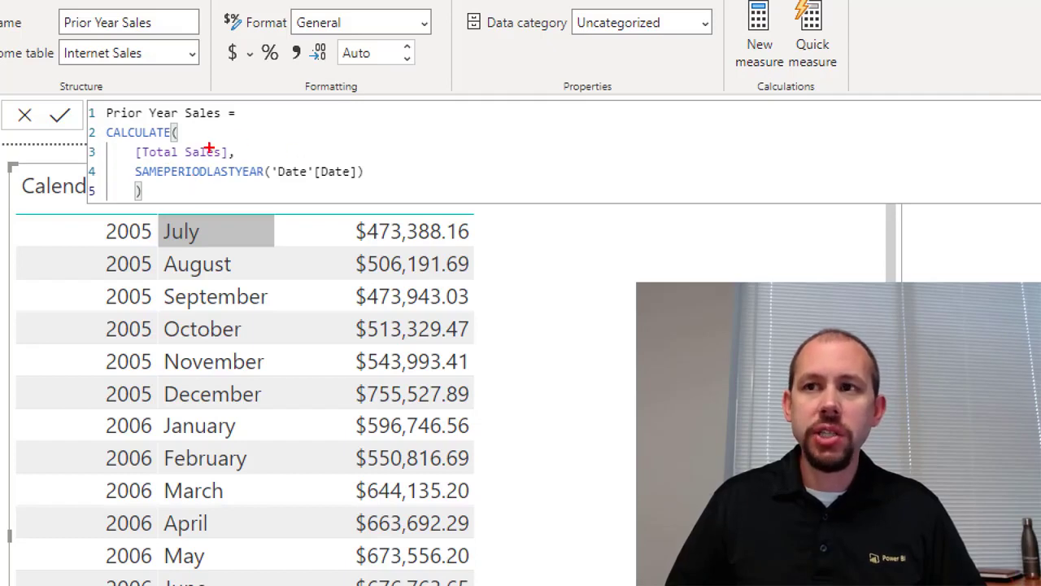
left_click_drag(129, 153, 249, 153)
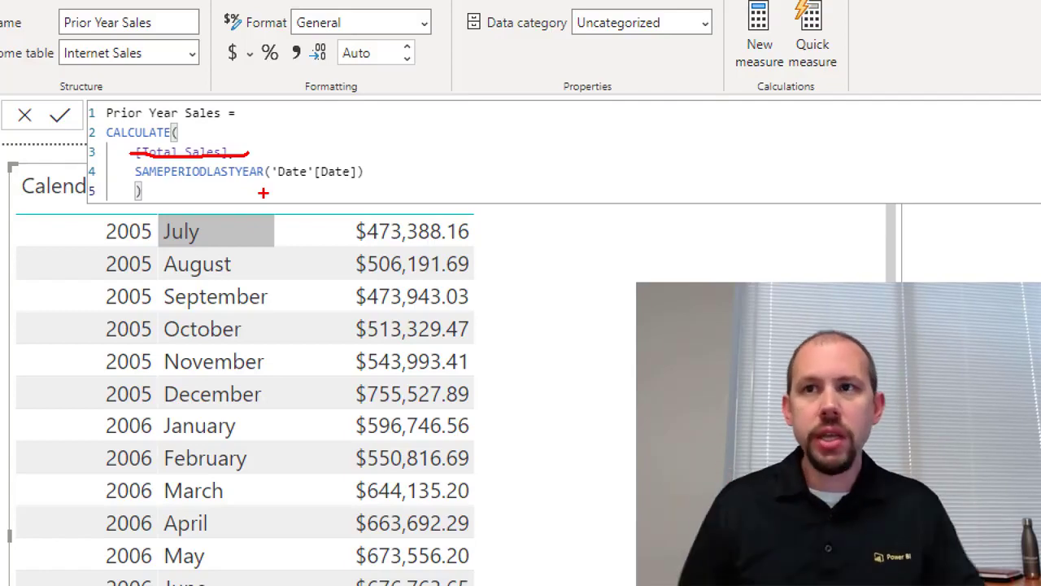
key("Escape")
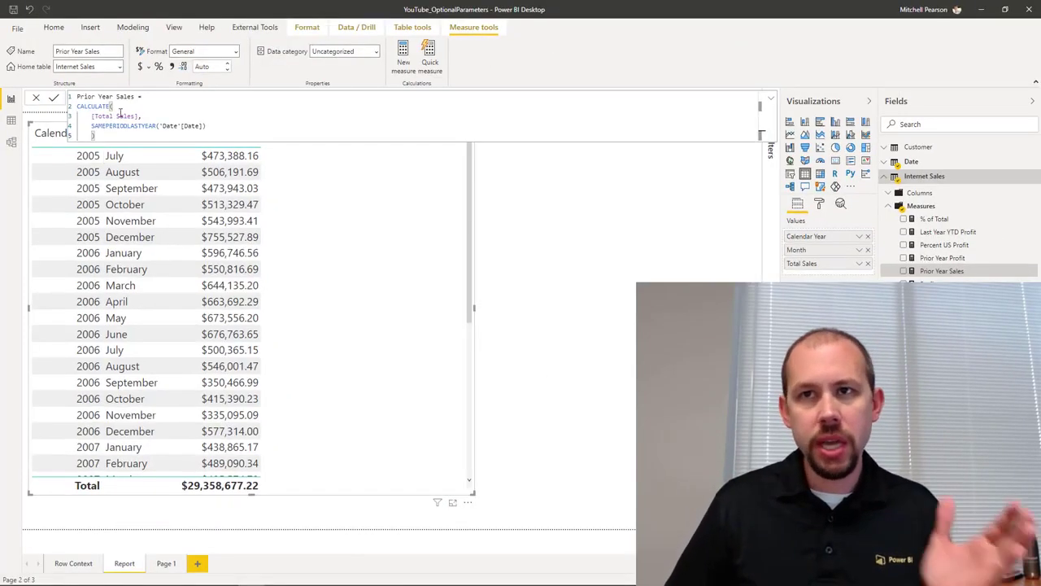
left_click_drag(88, 116, 150, 115)
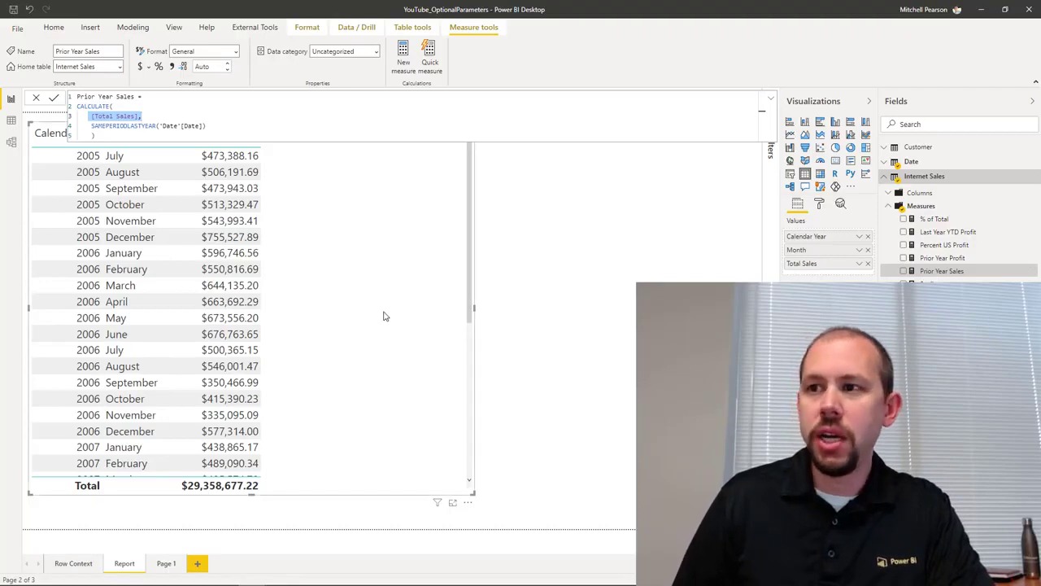
Add the Prior Year Sales measure to the sales table and compare its July 2006 value with Total Sales for July 2005
left_click_drag(949, 277, 298, 331)
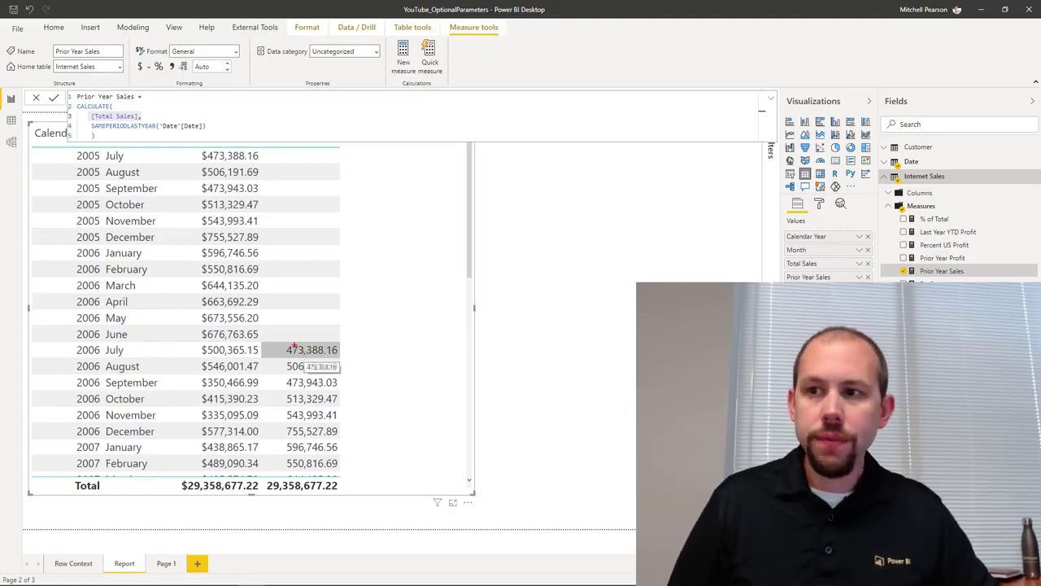
left_click_drag(279, 340, 360, 364)
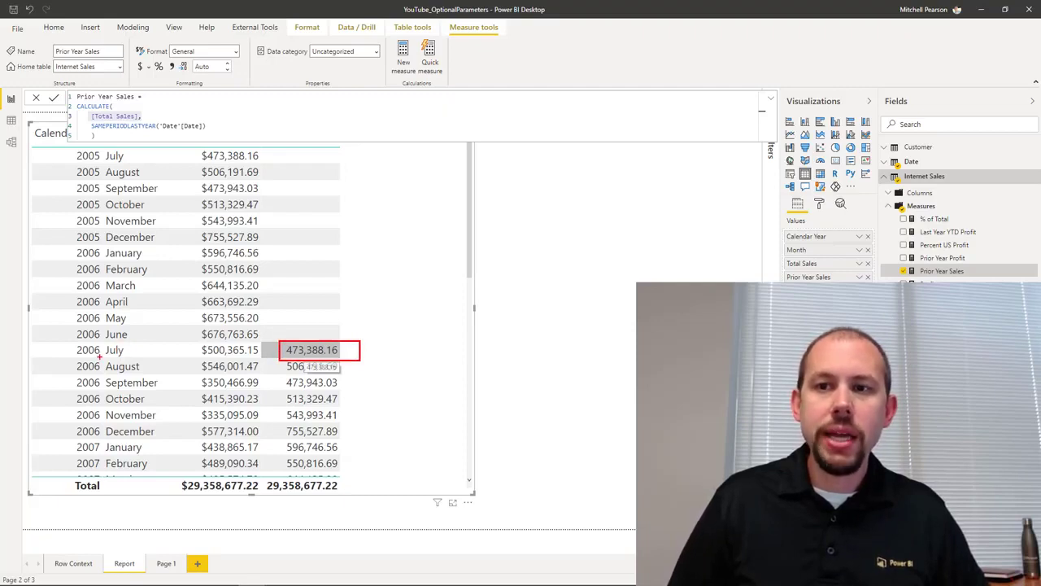
mouse_move(202, 148)
left_mouse_down()
mouse_move(262, 164)
mouse_move(345, 333)
left_mouse_up()
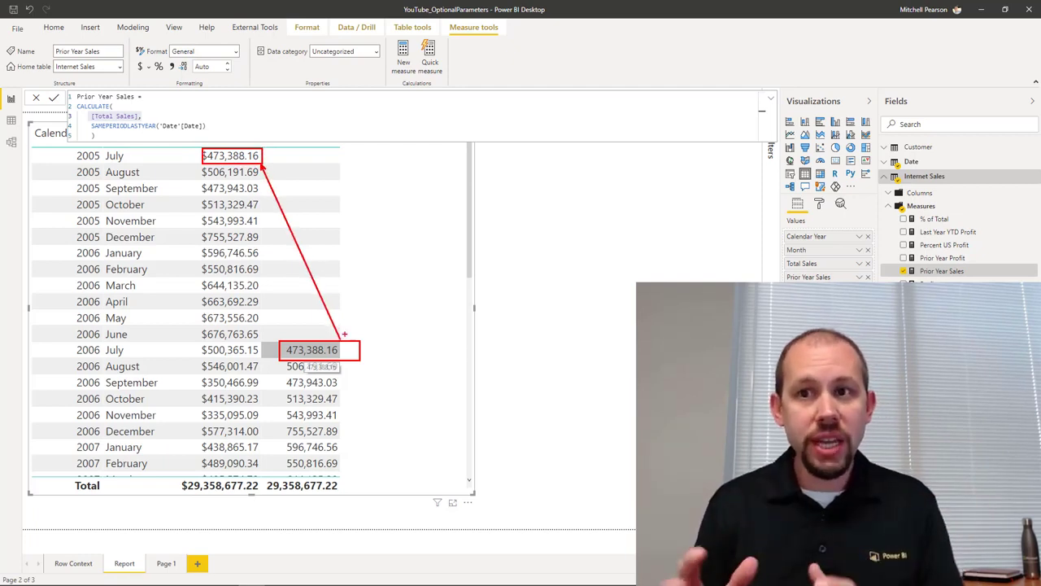
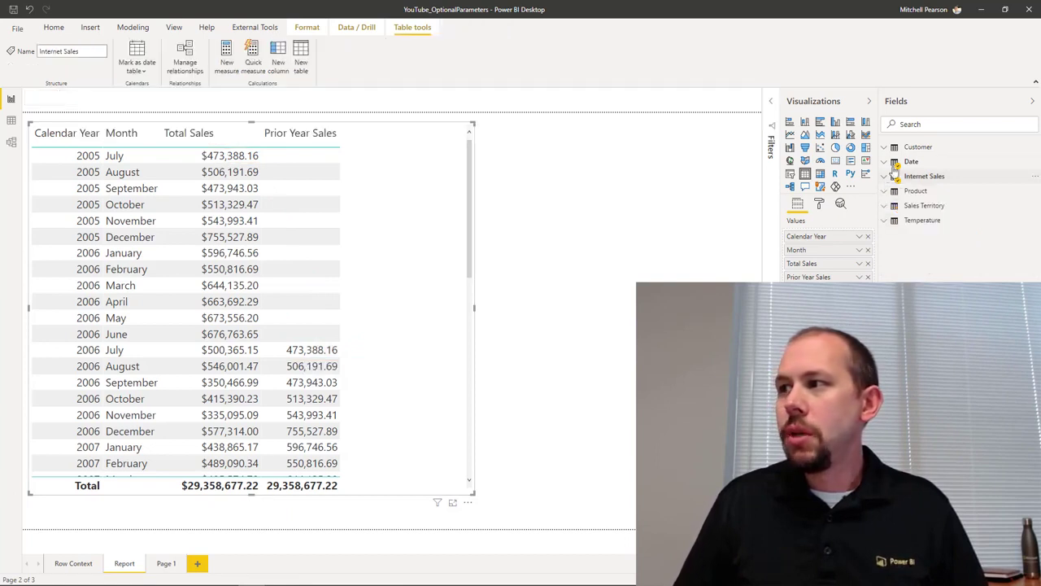
Examine the relationship between the Date and Internet Sales tables in the model, checking the Date and DateKey columns, and return to the report
left_click(895, 163)
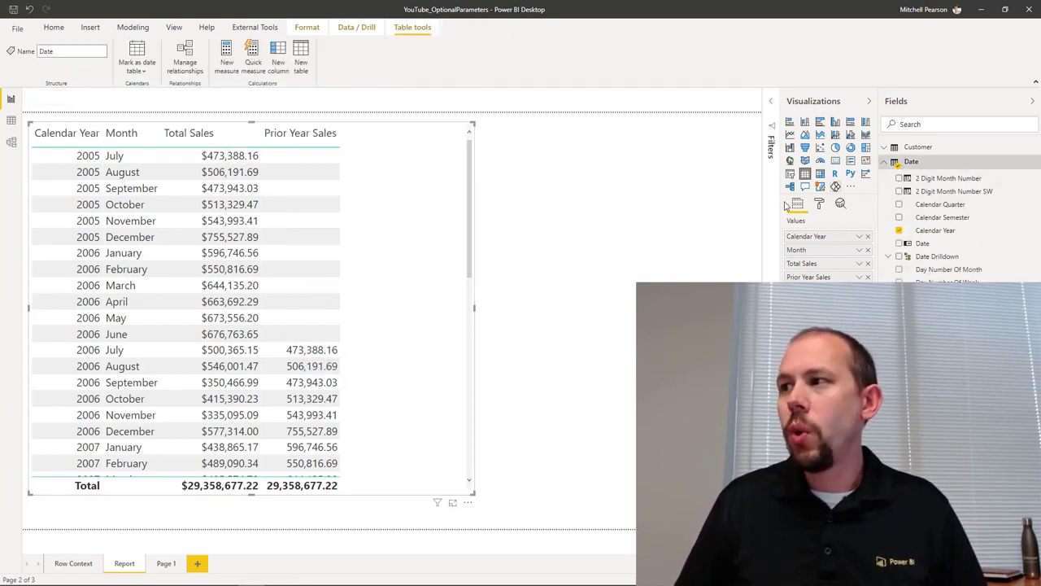
left_click(11, 141)
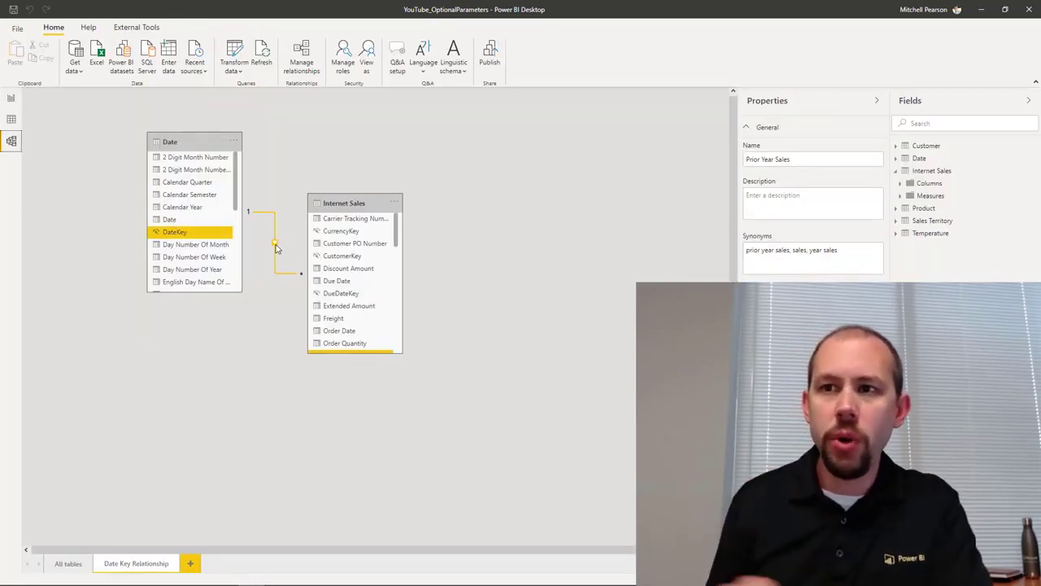
scroll(355, 271, "down", 3)
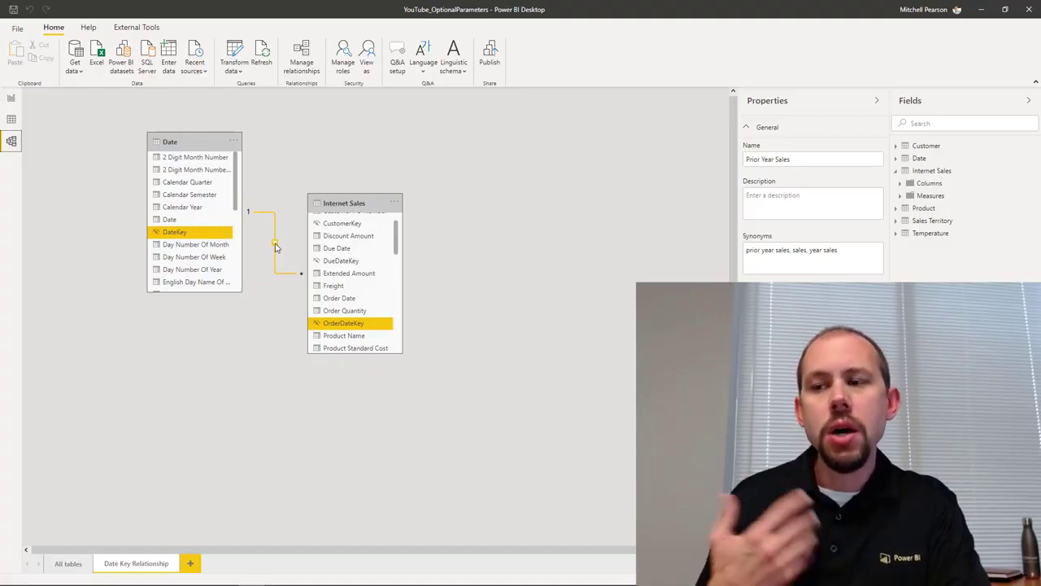
left_click(169, 220)
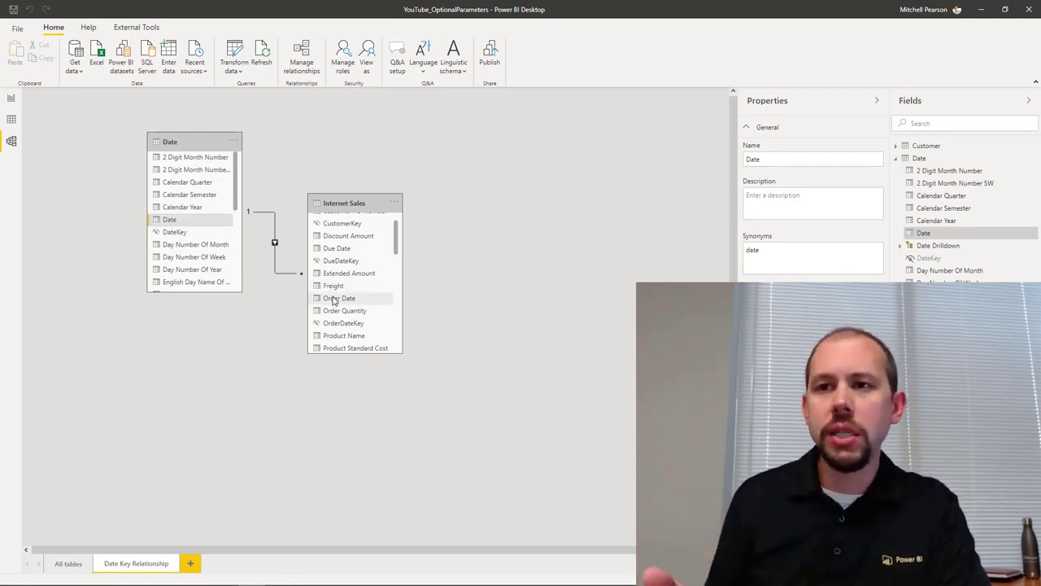
left_click(184, 235)
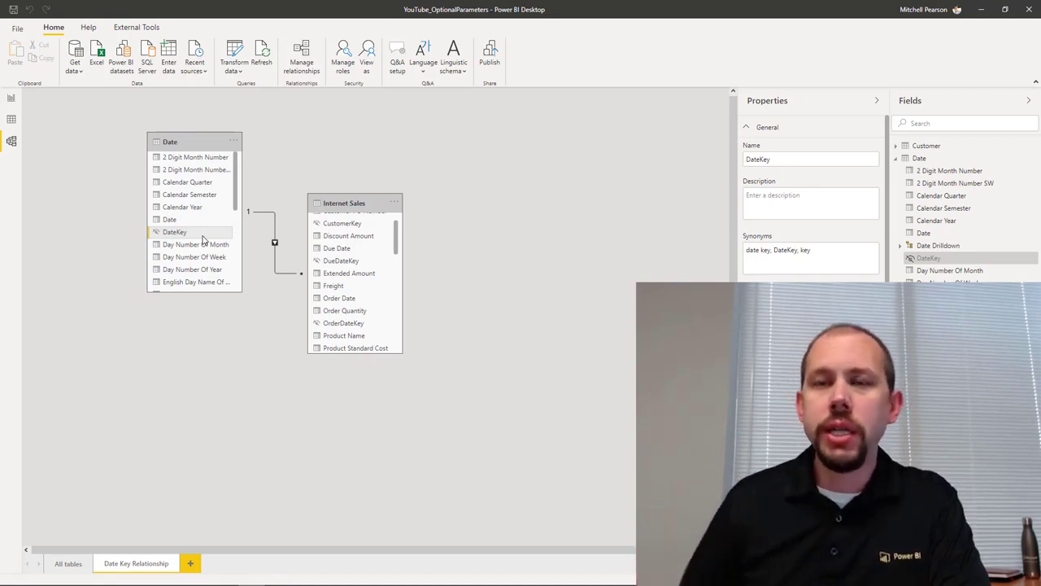
left_click(11, 98)
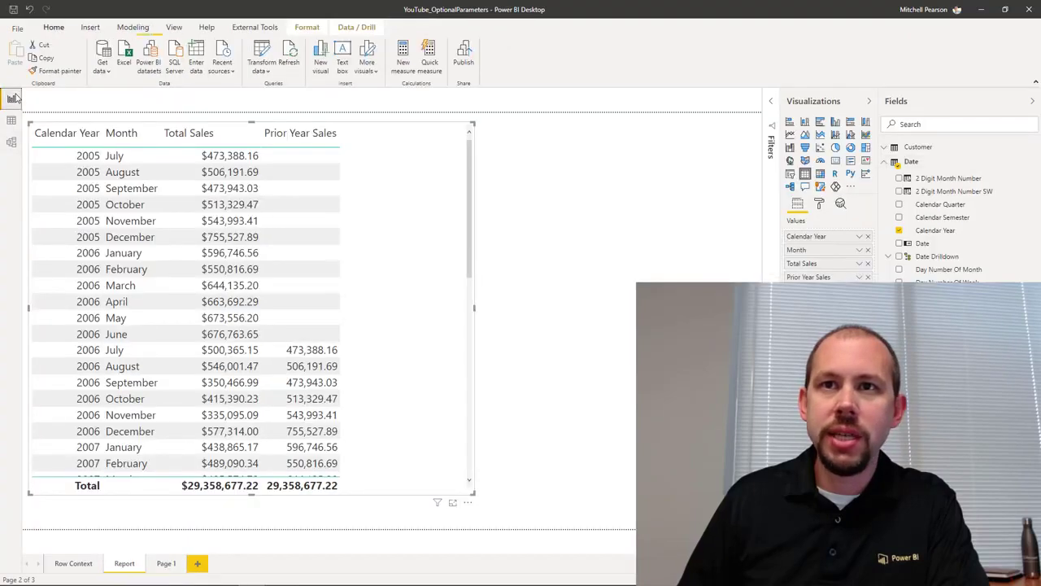
Check the date table marking of the Date table and dismiss the unmark dialog
left_click(895, 162)
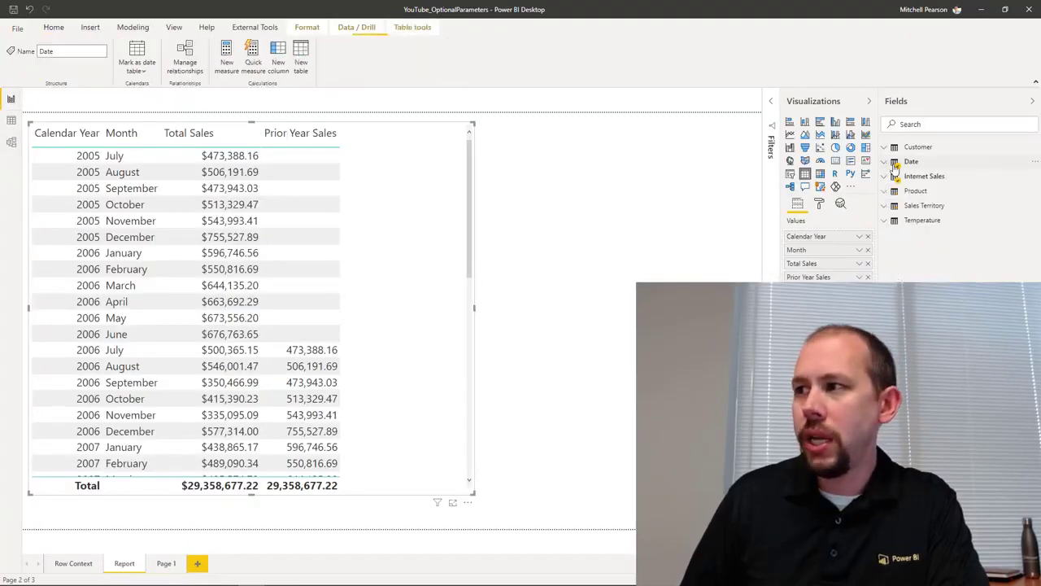
right_click(896, 166)
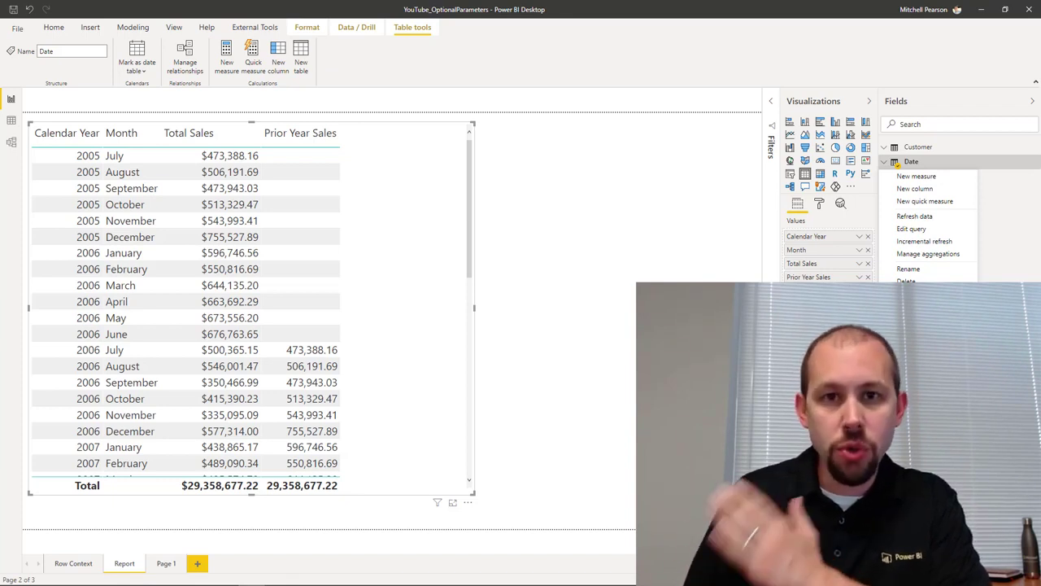
left_click(897, 163)
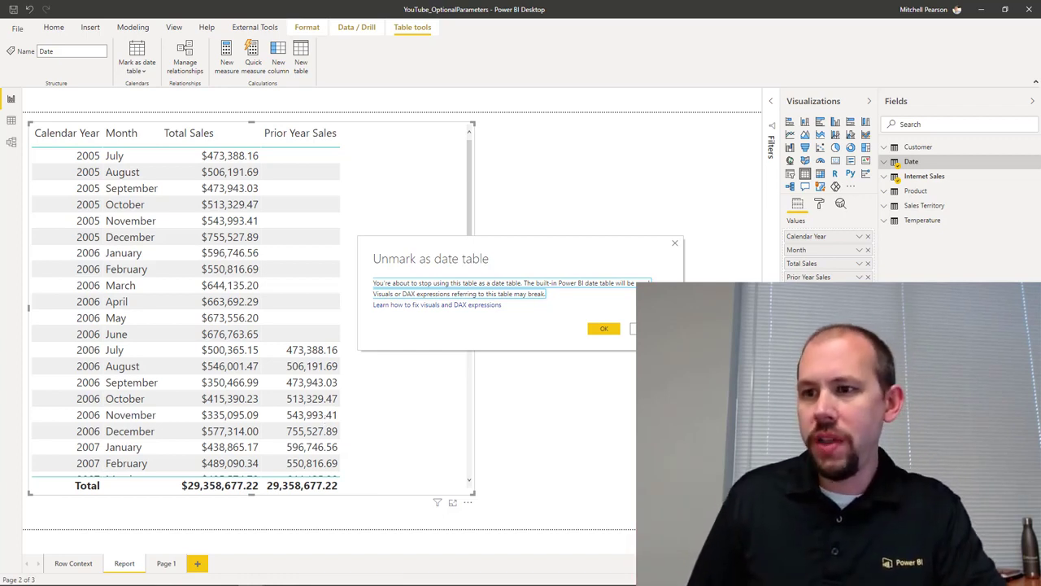
key("Escape")
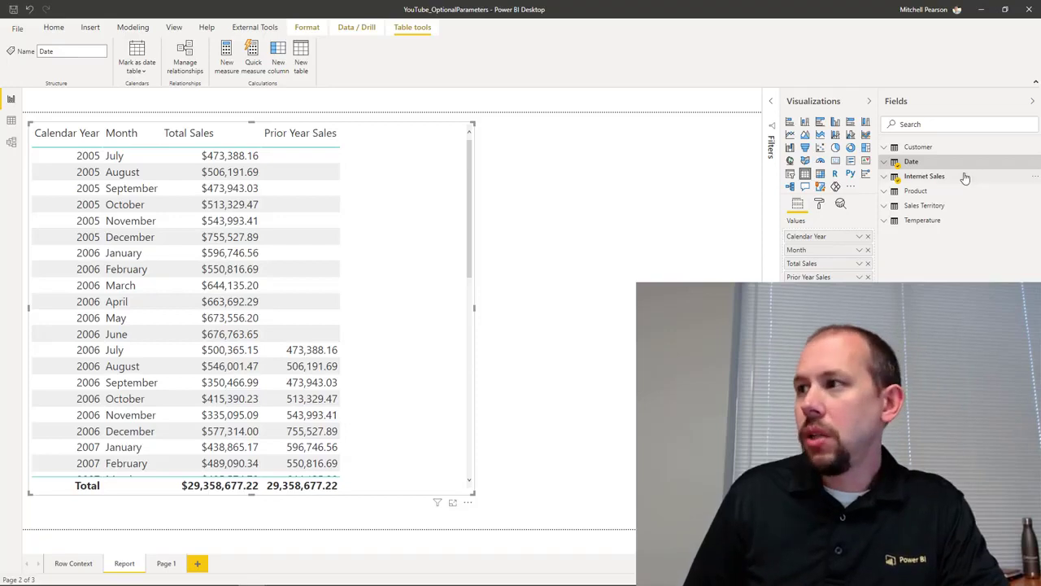
Expand the Internet Sales table and review the formula of its Prior Year Sales measure
left_click(886, 176)
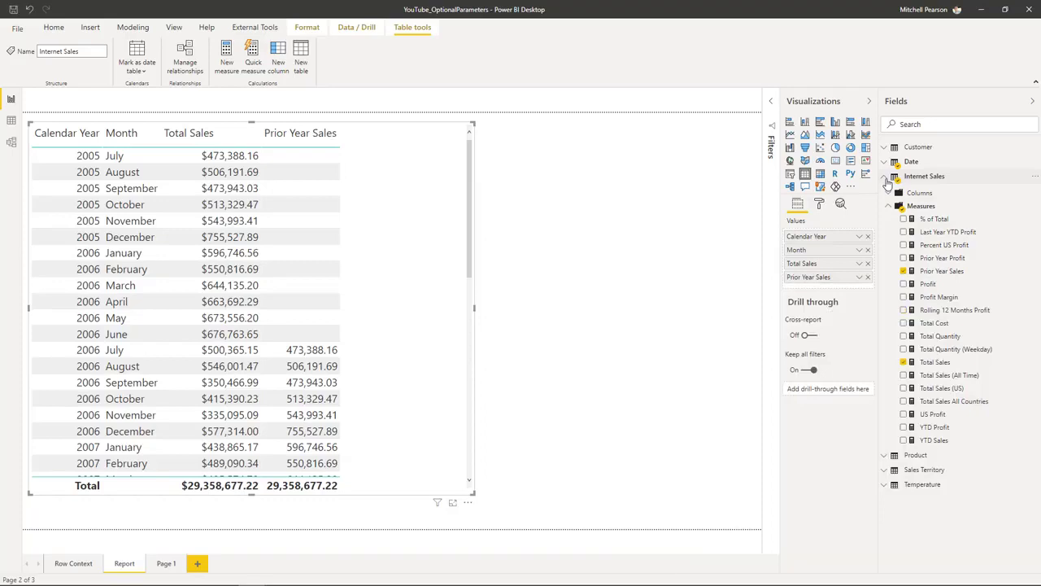
left_click(965, 176)
left_click(942, 258)
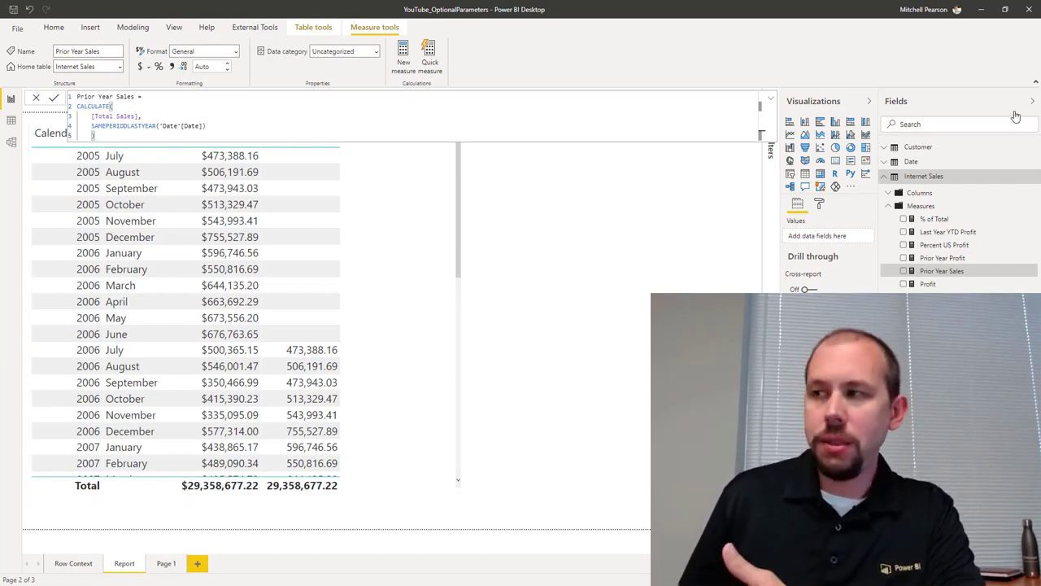
Create a new measure named Prior Year Sales DATEADD in the Internet Sales table and begin a new formula line
right_click(922, 179)
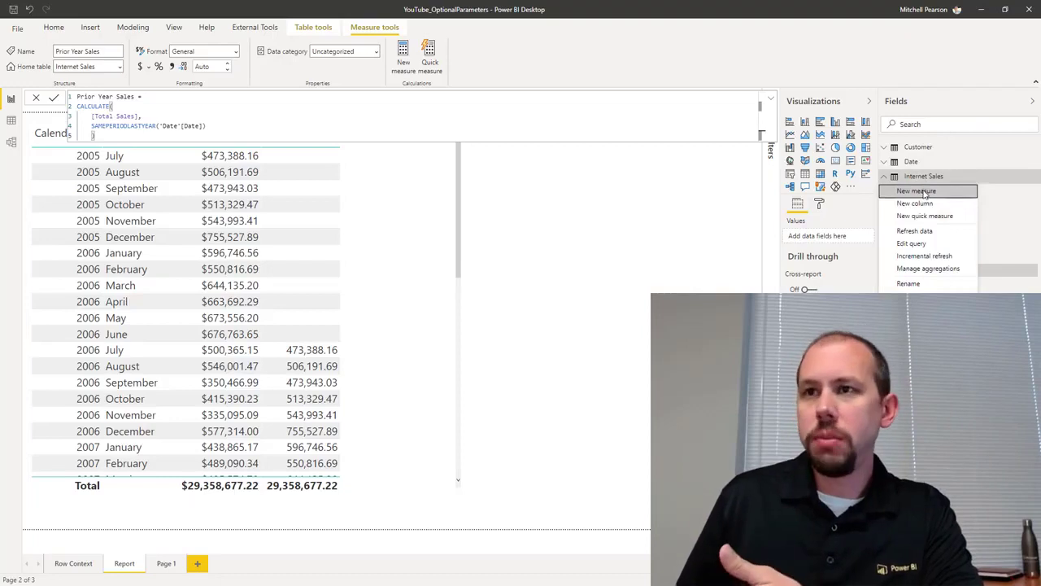
key("Escape")
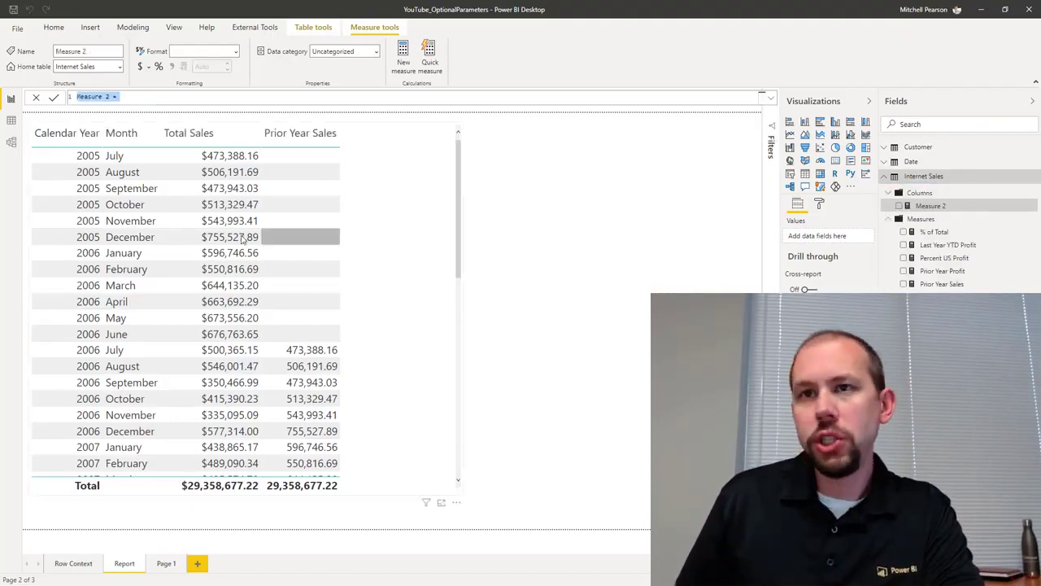
key("BackSpace")
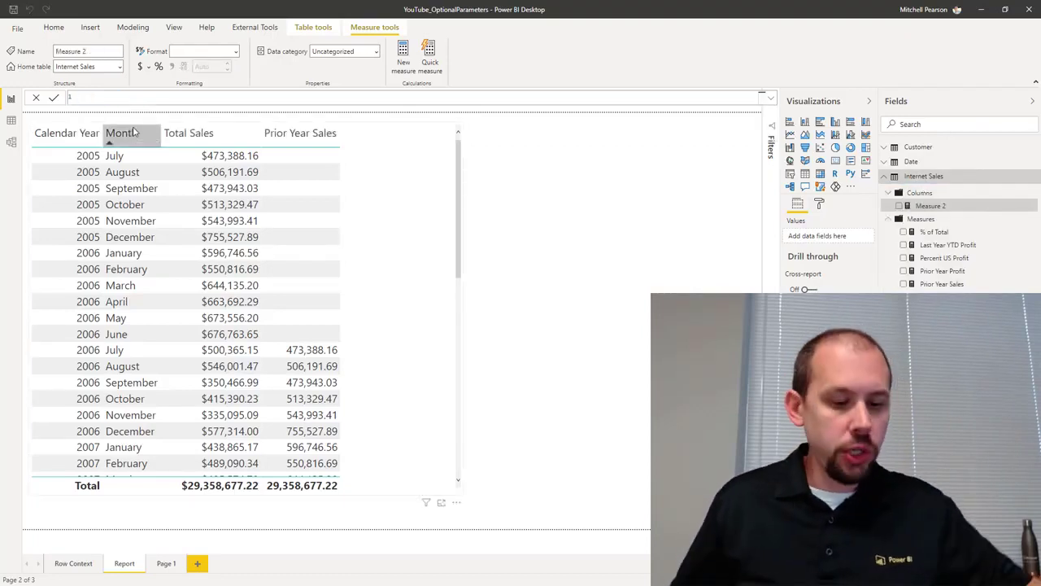
left_click(102, 97)
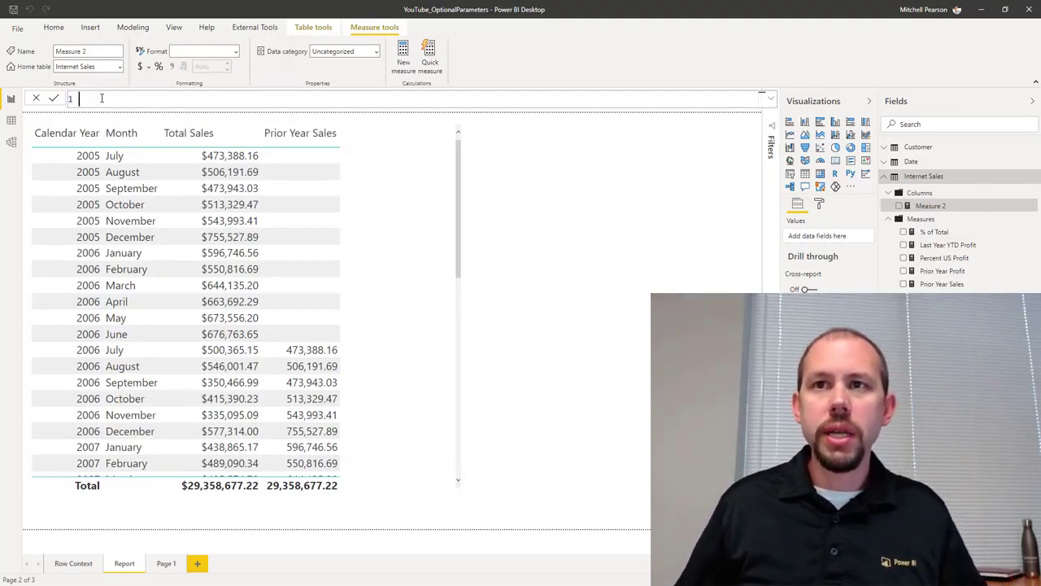
type("Prior Yea")
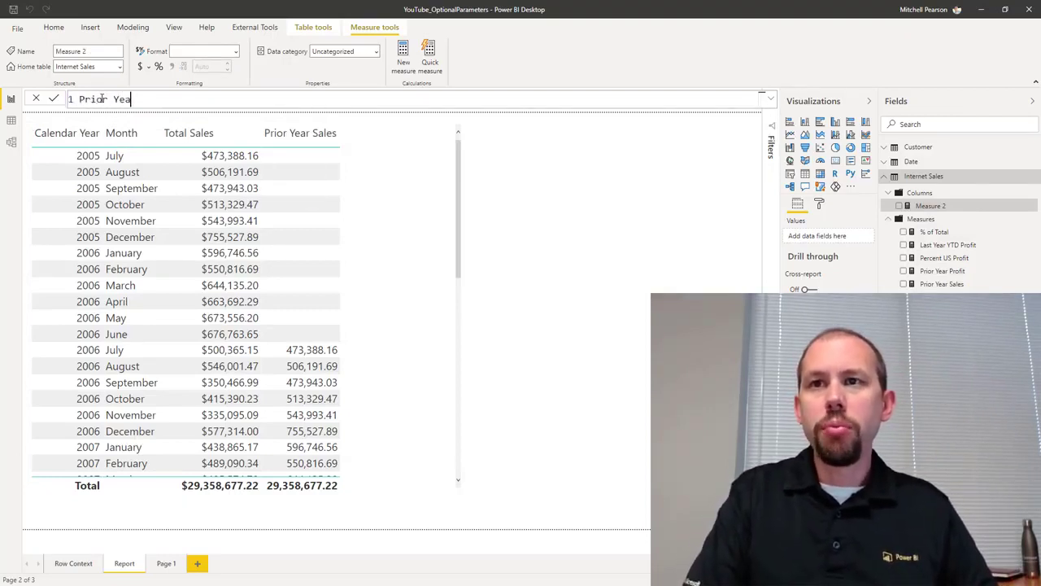
type("r Sales DA")
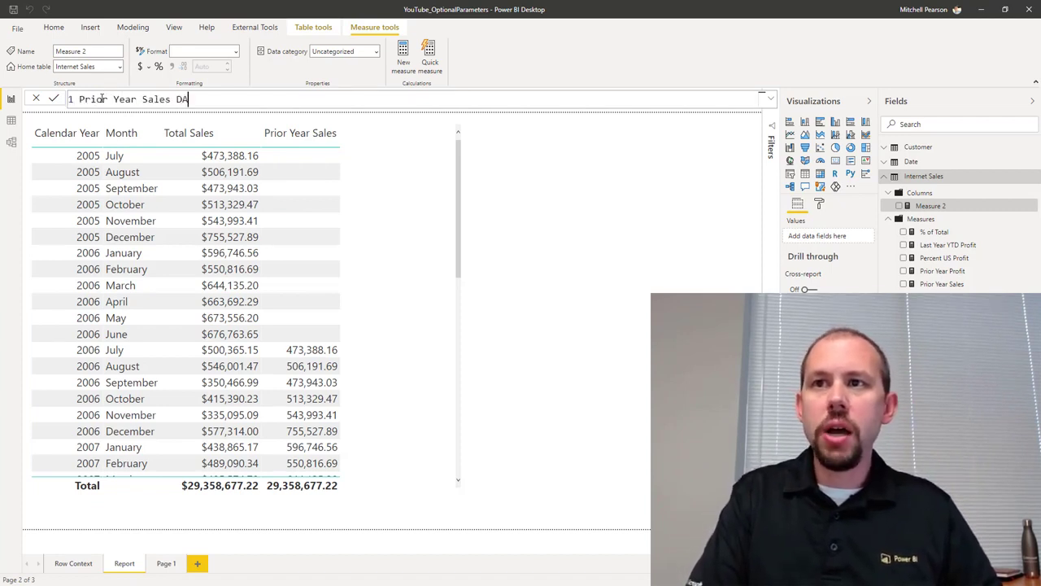
type("TEADD =")
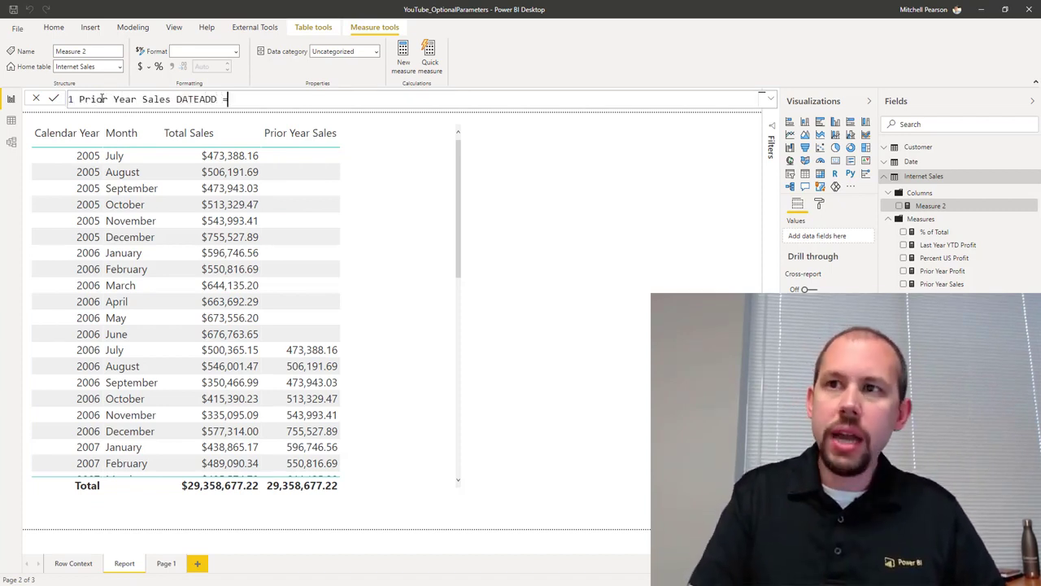
key("shift+Return")
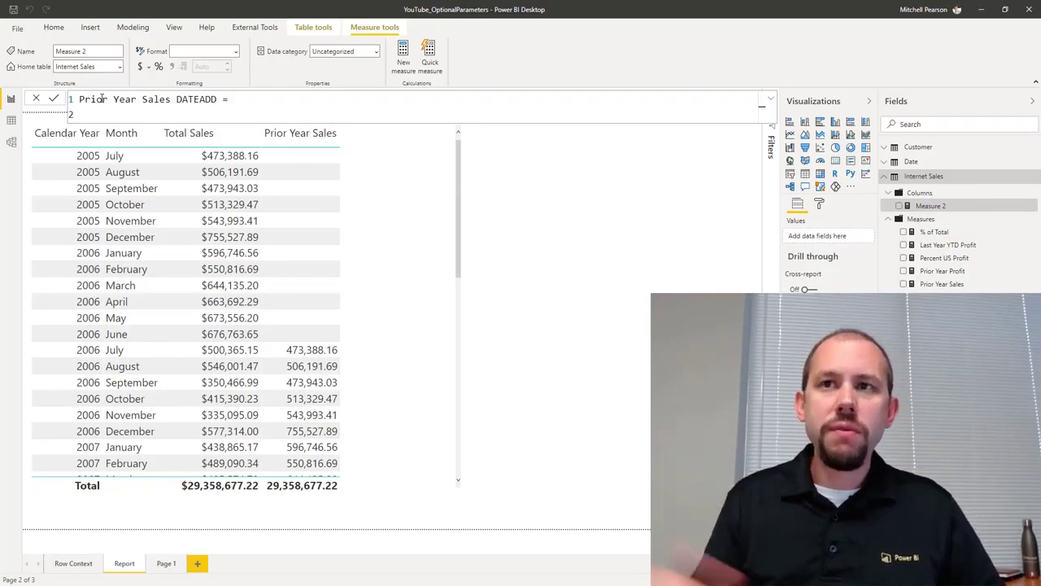
Start the measure's expression with CALCULATE, using [Total Sales] as its first argument
type("CALCULAT")
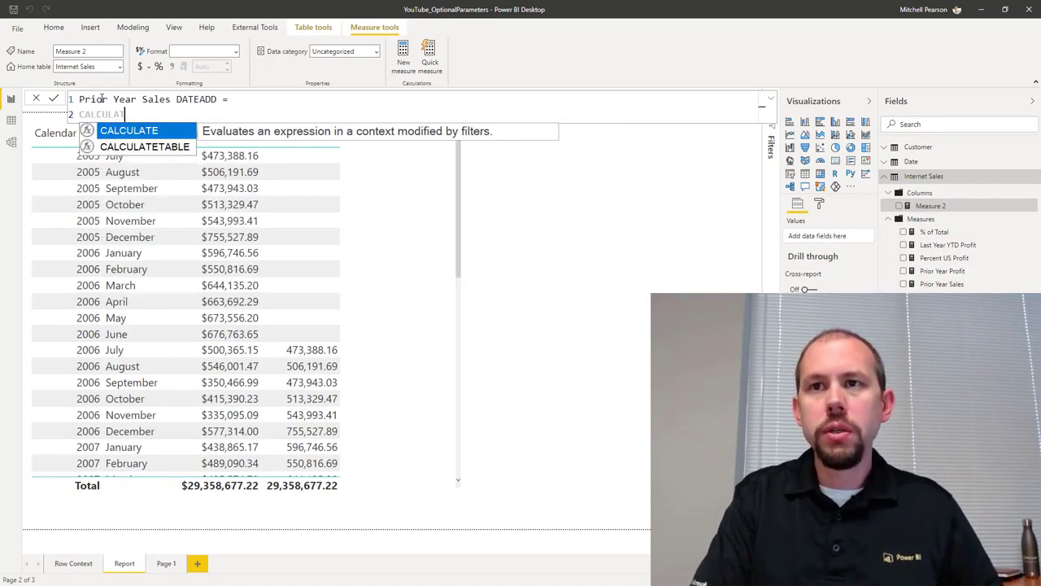
key("Tab")
key("shift+Return")
type("[Tot")
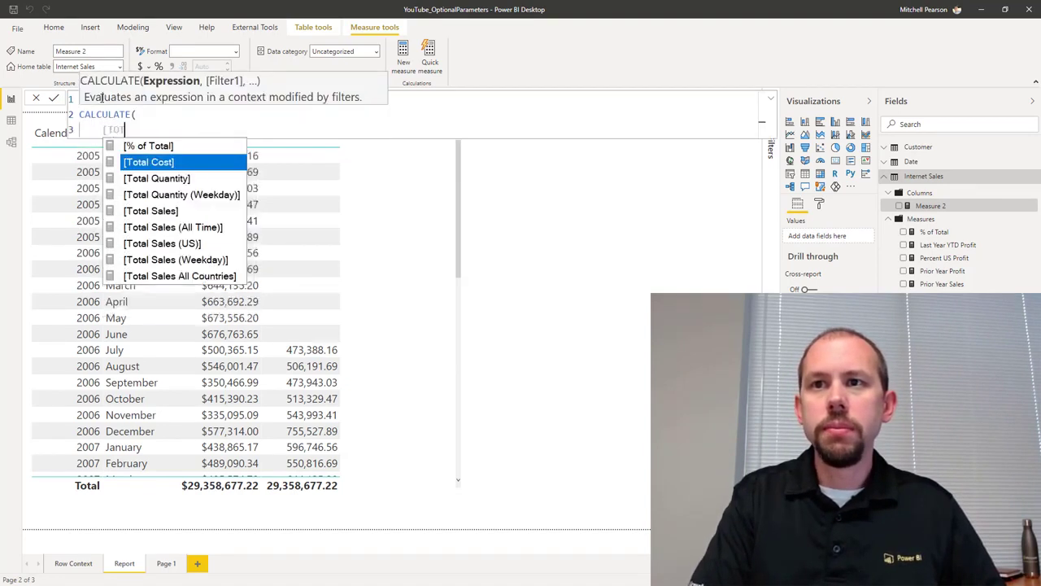
type("al")
key("Down")
key("Down")
key("Down")
key("Tab")
type(",")
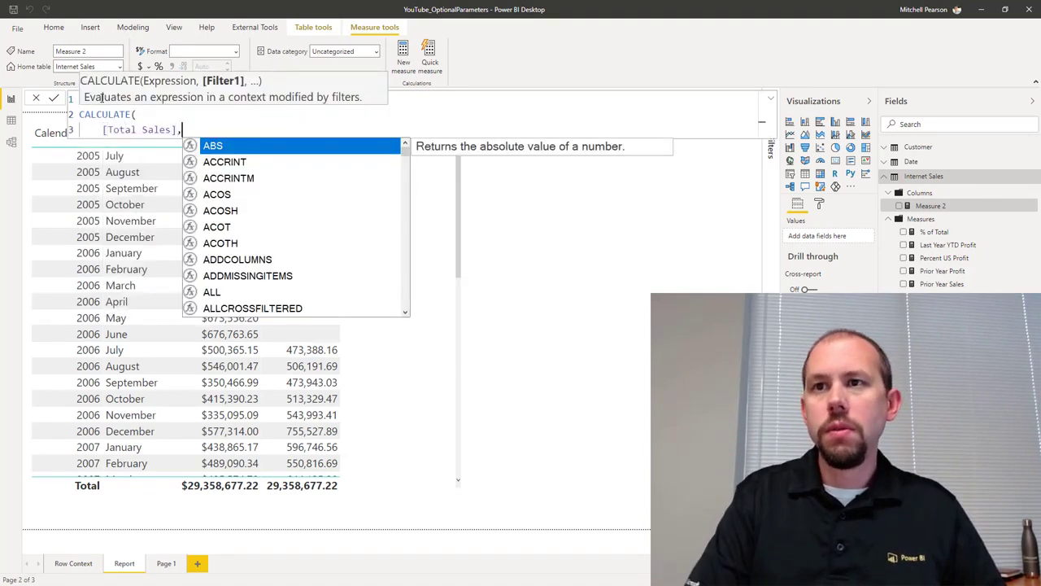
Add a DATEADD filter argument on a new formula line using 'Date'[Date], -1 intervals and YEAR
key("shift+Return")
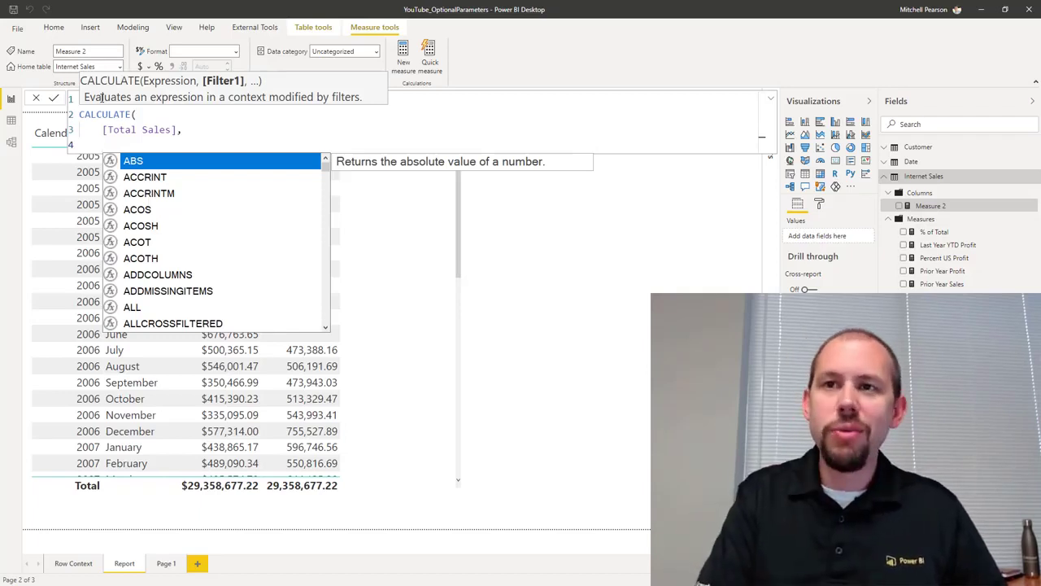
type("DATEADD")
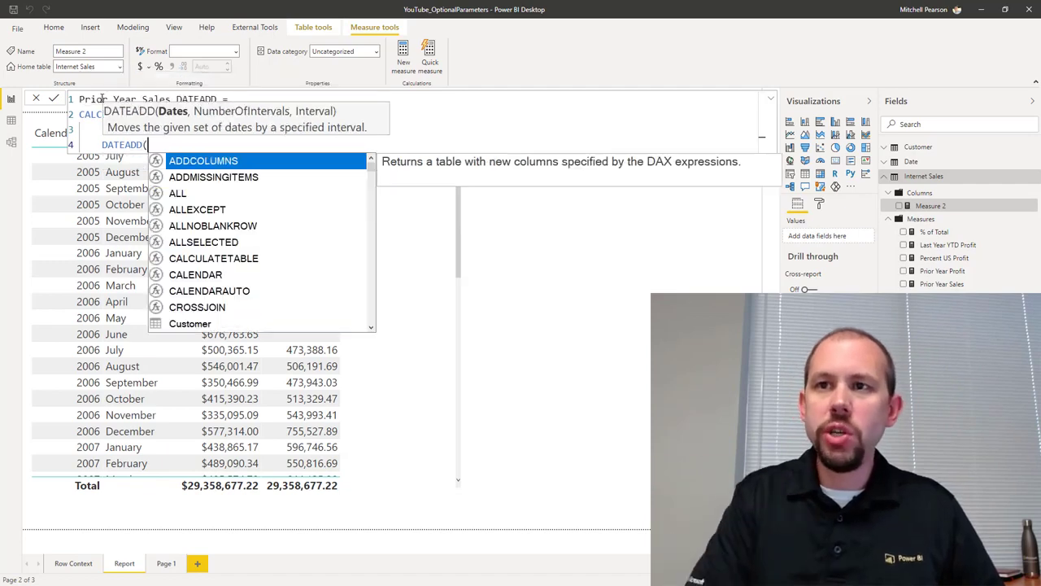
type("('Date'[Da")
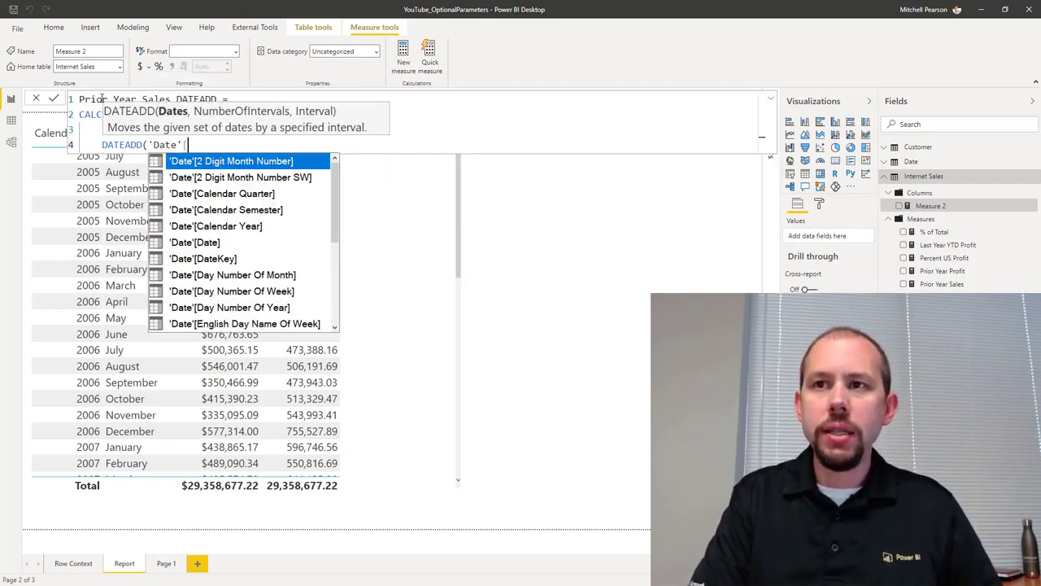
key("Tab")
type(", ")
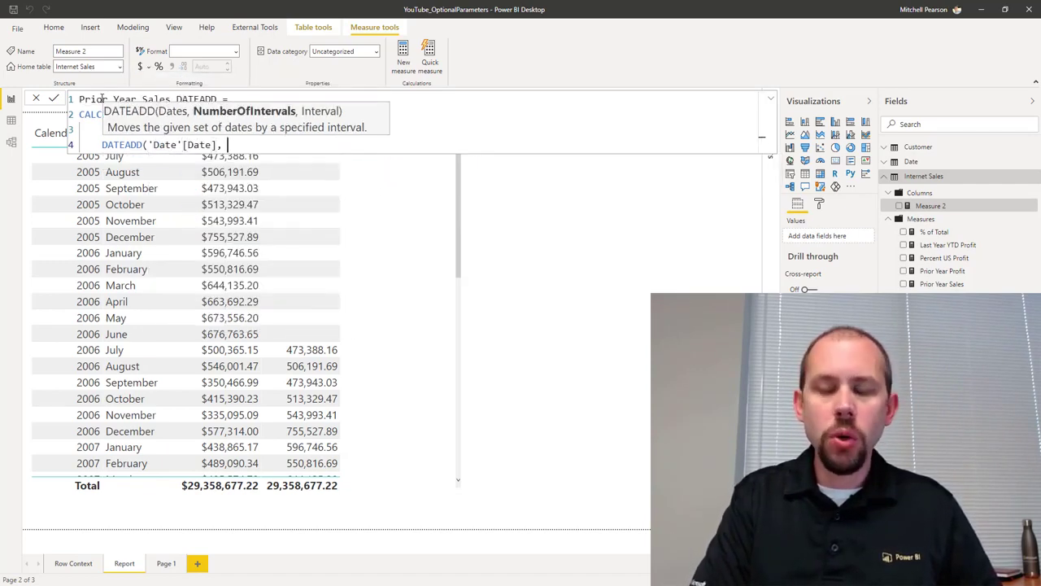
type("-1")
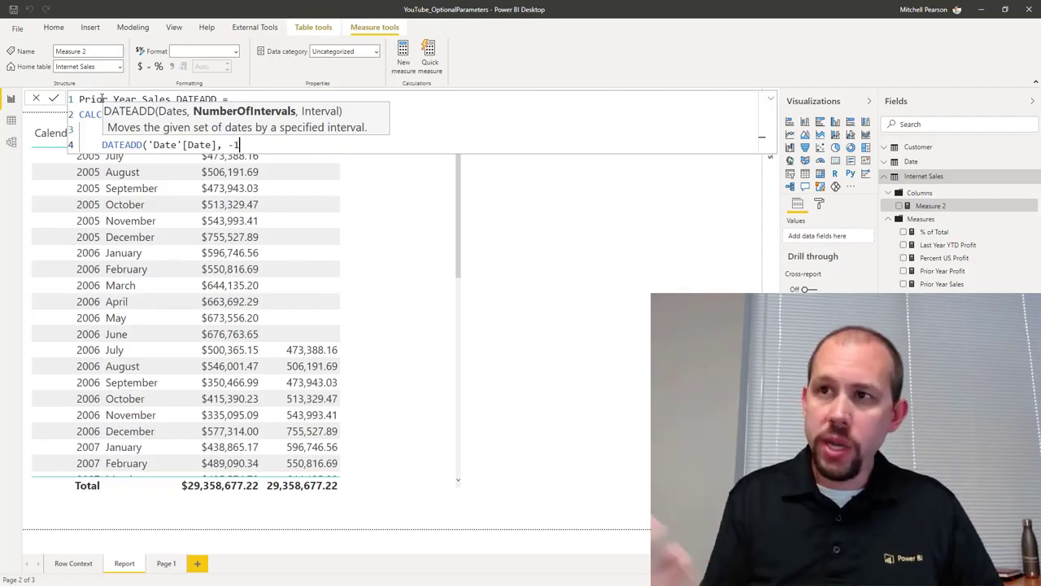
type(", YEAR")
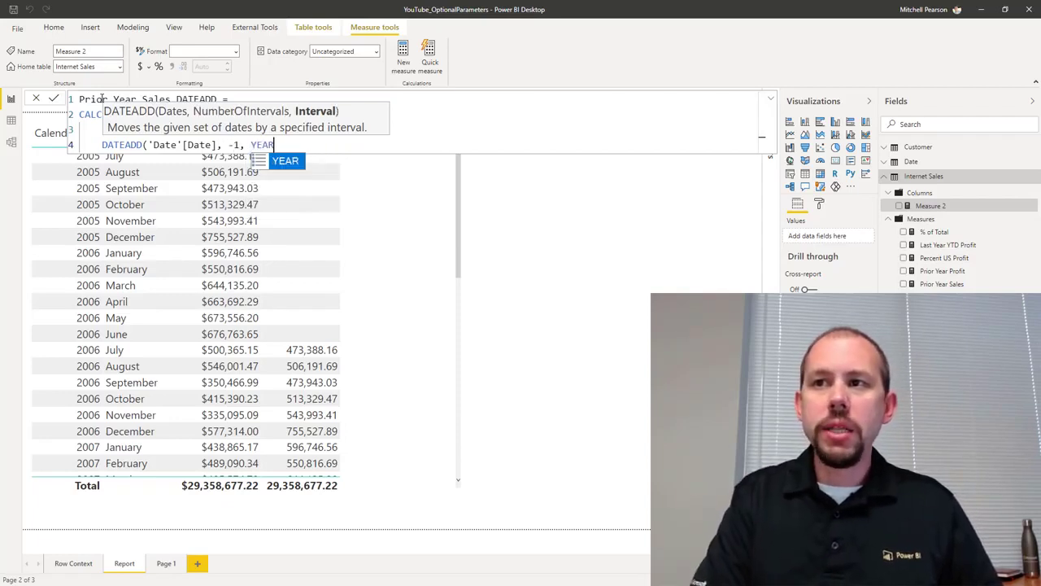
Clear the DATEADD interval to show its options, re-enter YEAR, and close both functions to commit the measure
key("BackSpace")
key("BackSpace")
key("BackSpace")
key("BackSpace")
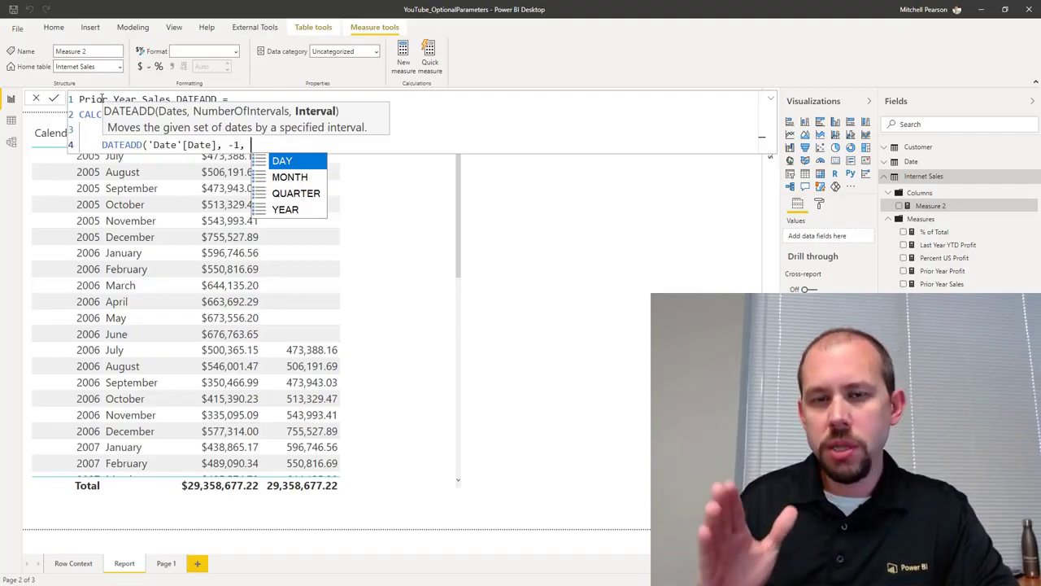
type("YEAR")
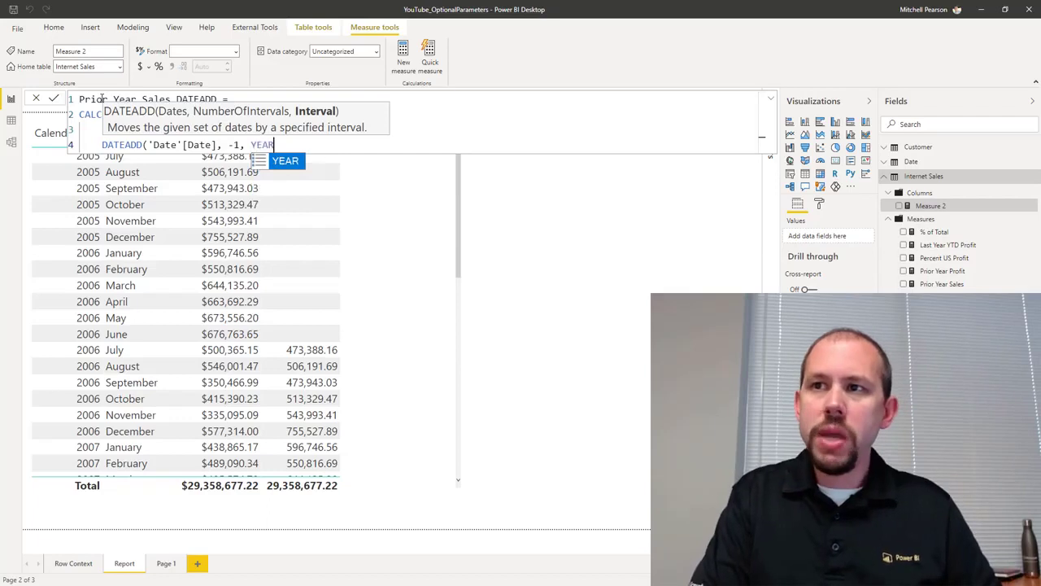
key("Escape")
type(")")
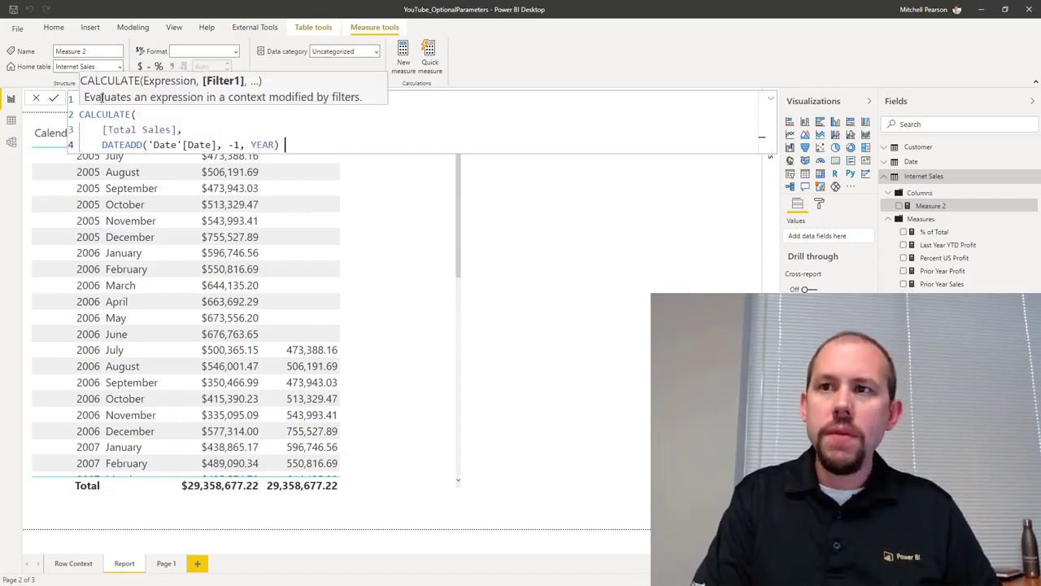
type(" )")
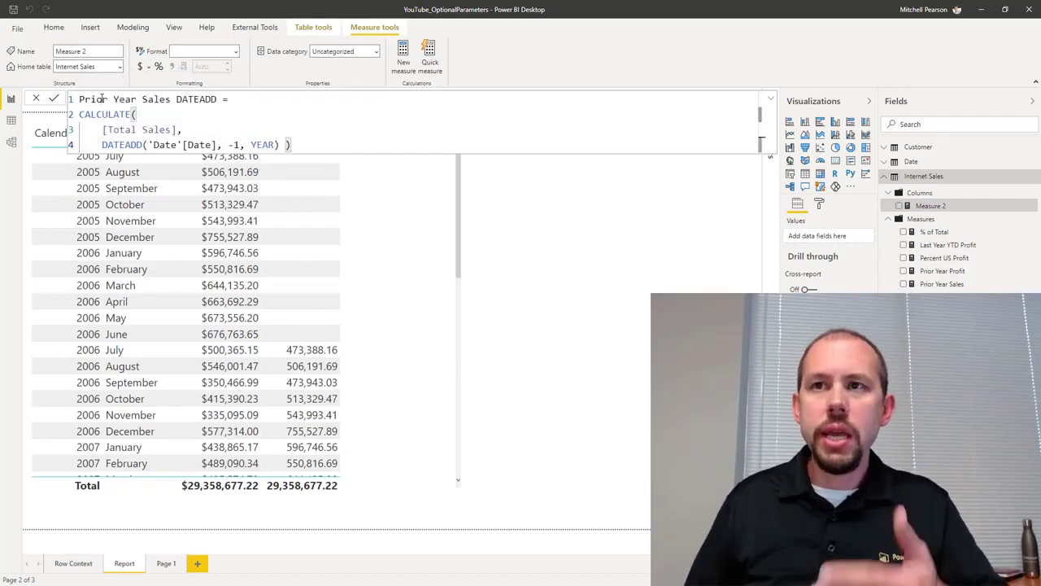
key("Return")
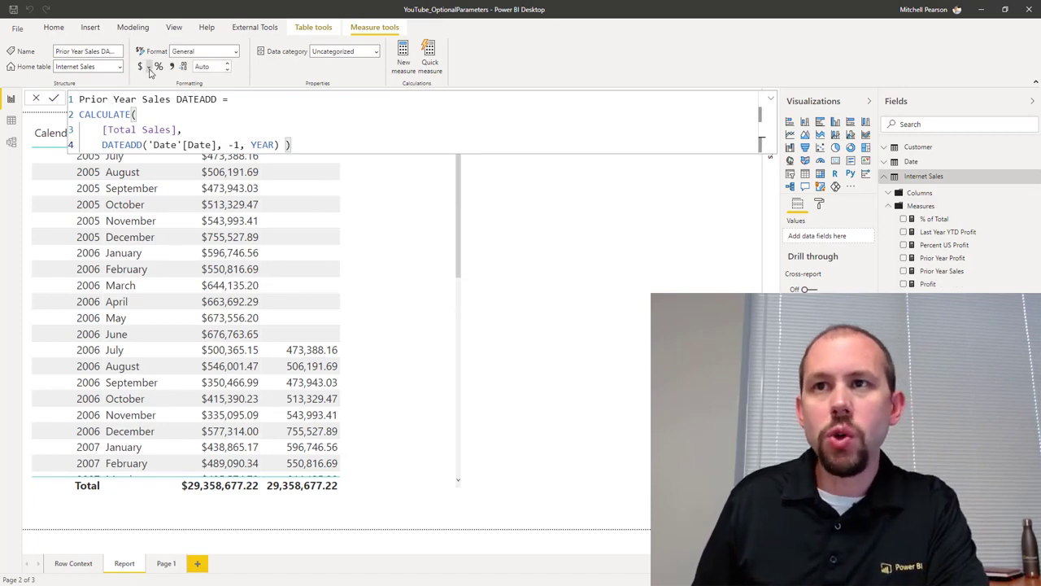
Format the Prior Year Sales DATEADD measure as $ English (United States) currency and add it to the sales table visual
left_click(149, 69)
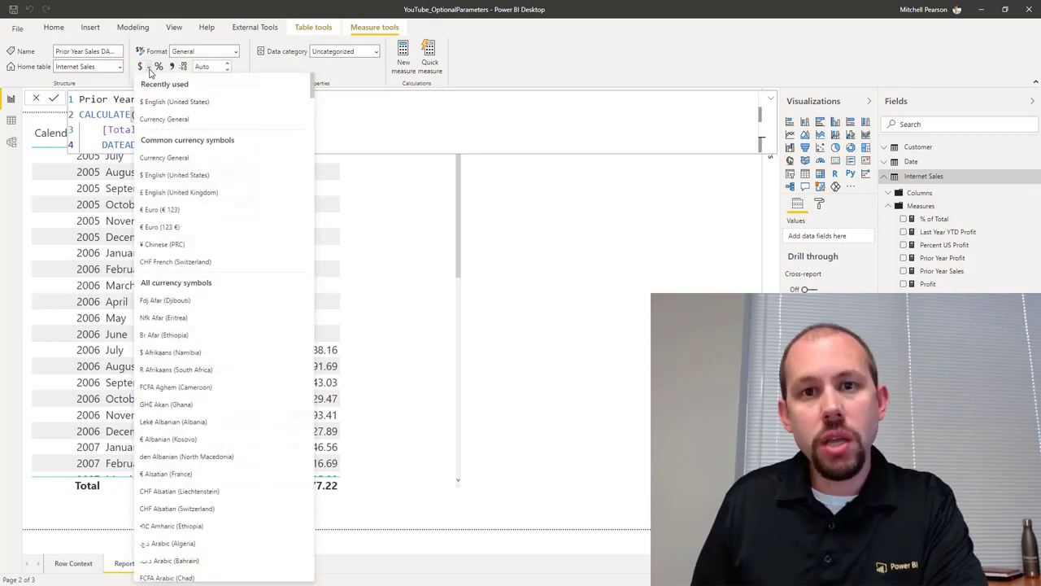
left_click(169, 175)
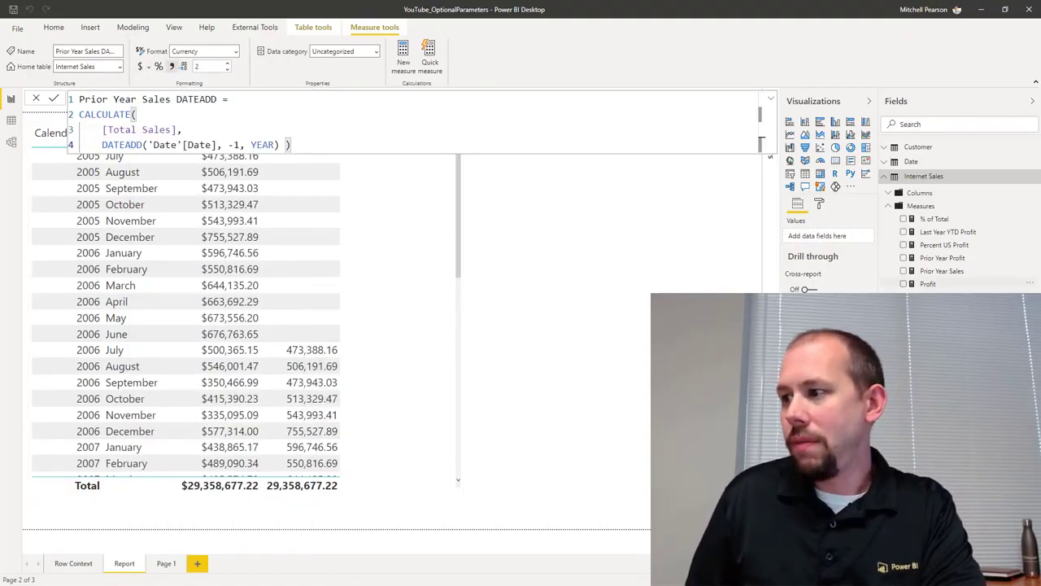
left_click(313, 396)
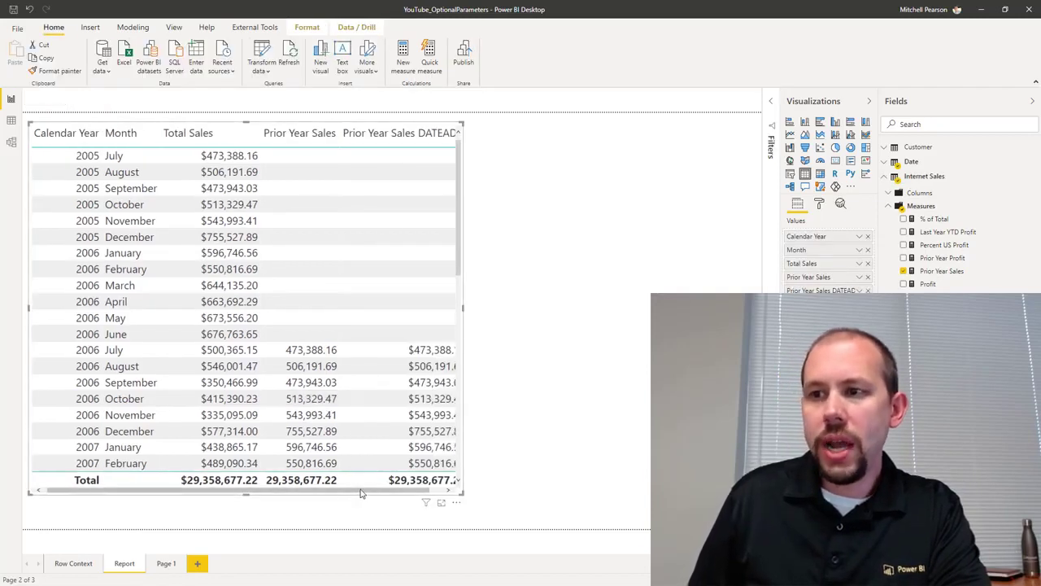
Compare the Prior Year Sales DATEADD column with Prior Year Sales, and reopen its formula to examine the number-of-intervals argument
left_click_drag(360, 493, 376, 490)
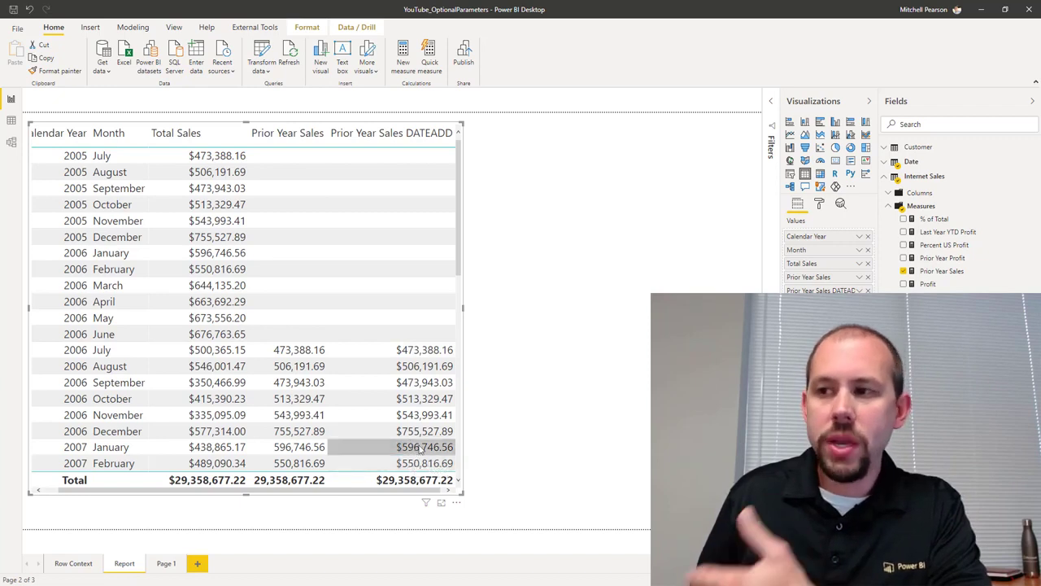
left_click(948, 297)
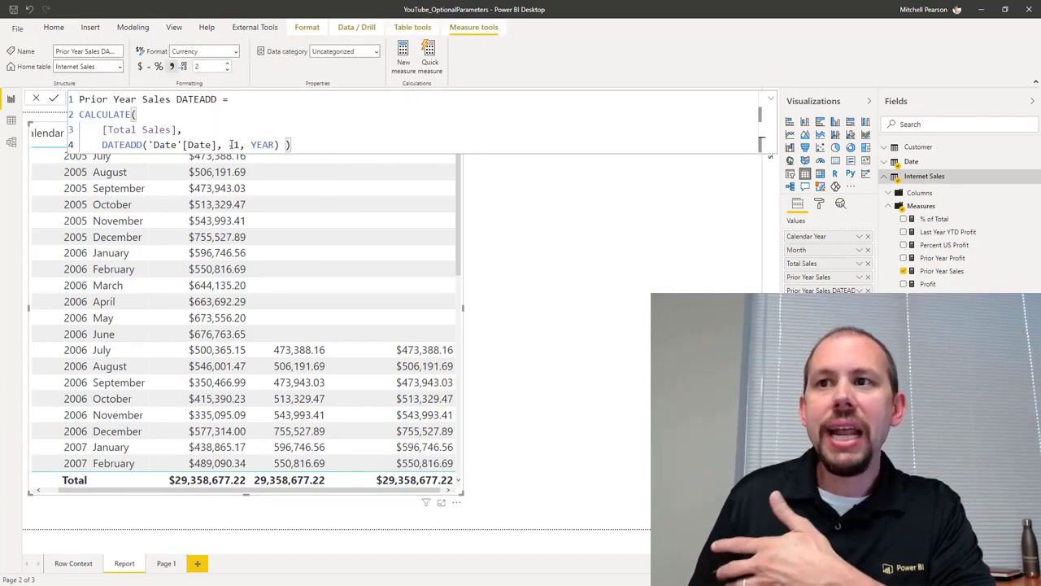
left_click_drag(228, 145, 239, 144)
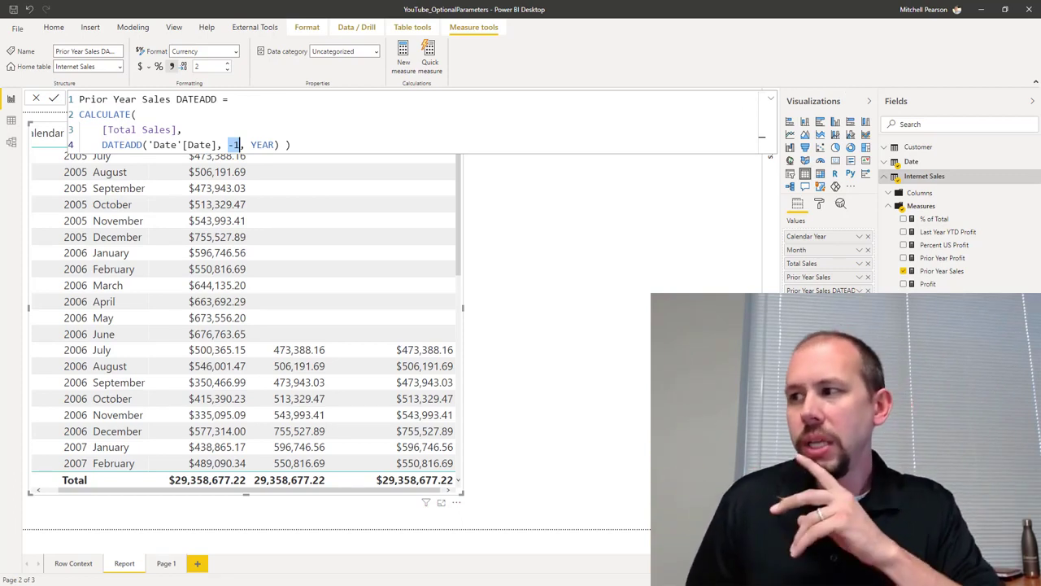
Remove Prior Year Sales DATEADD and Prior Year Sales from the table visual and collapse the formula bar
left_click(868, 289)
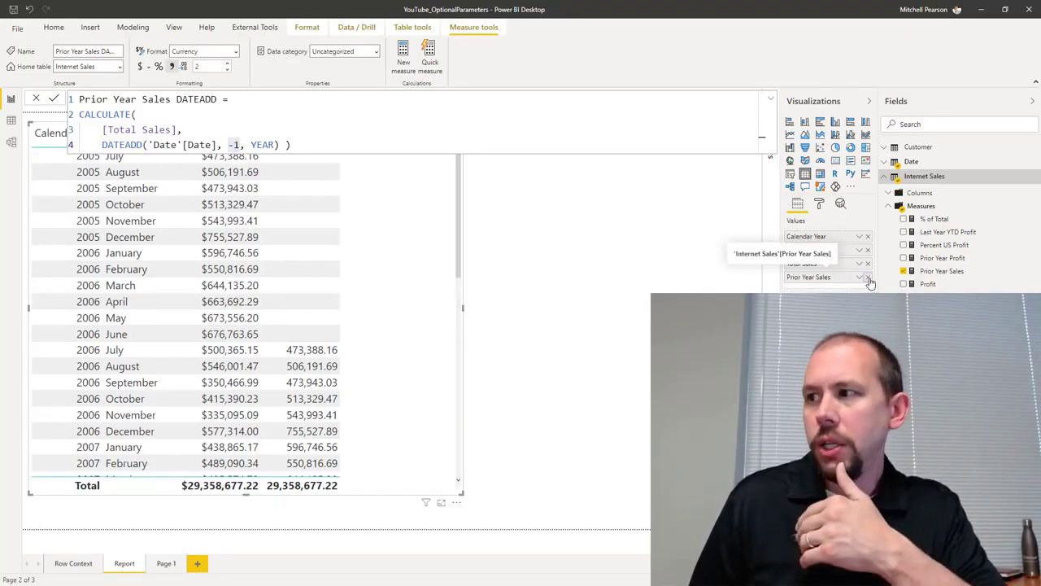
left_click(868, 278)
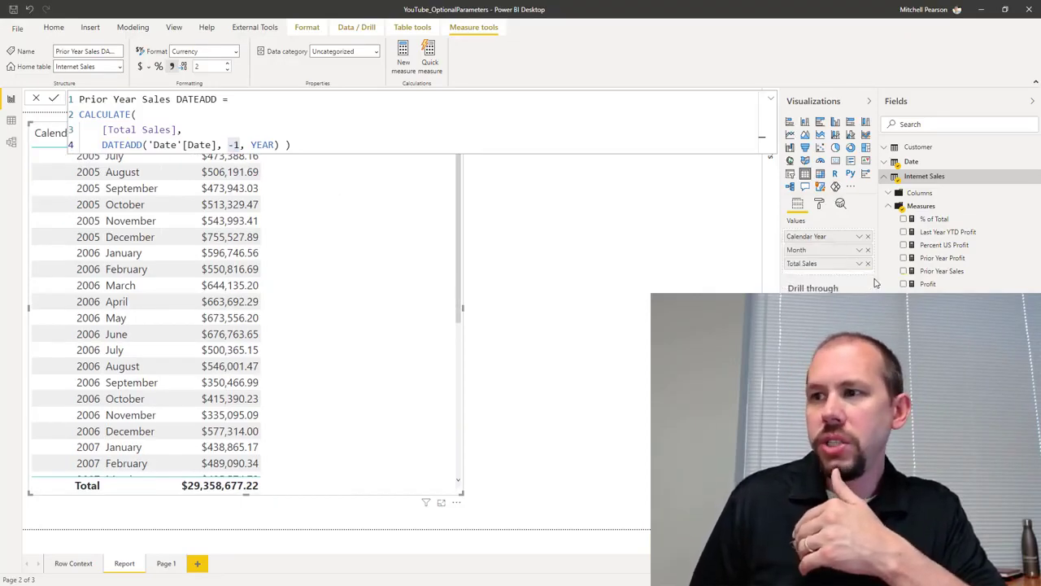
left_click(771, 100)
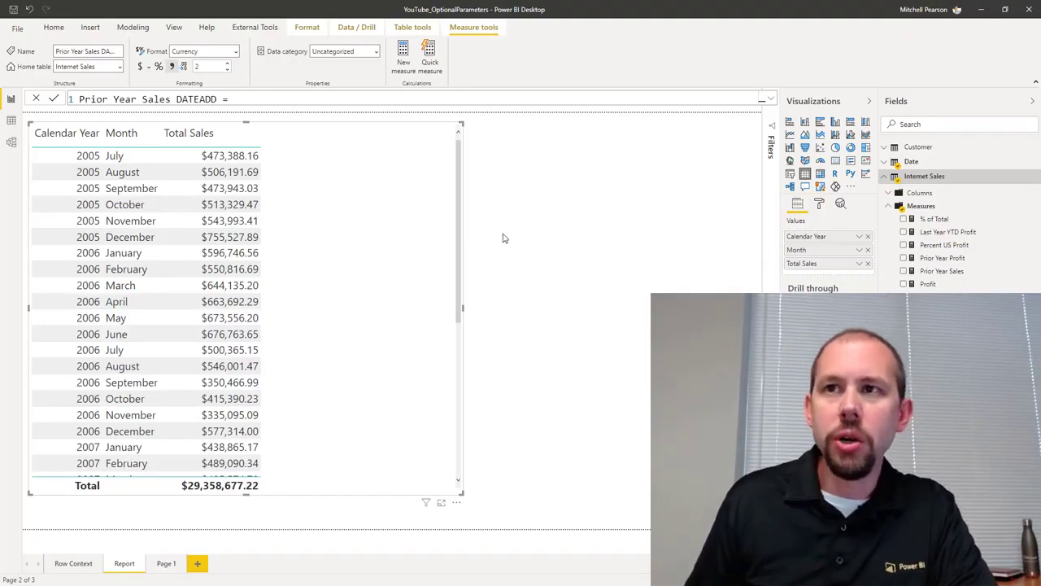
Launch Tabular Editor on the current model and reposition its window over the report
left_click(257, 28)
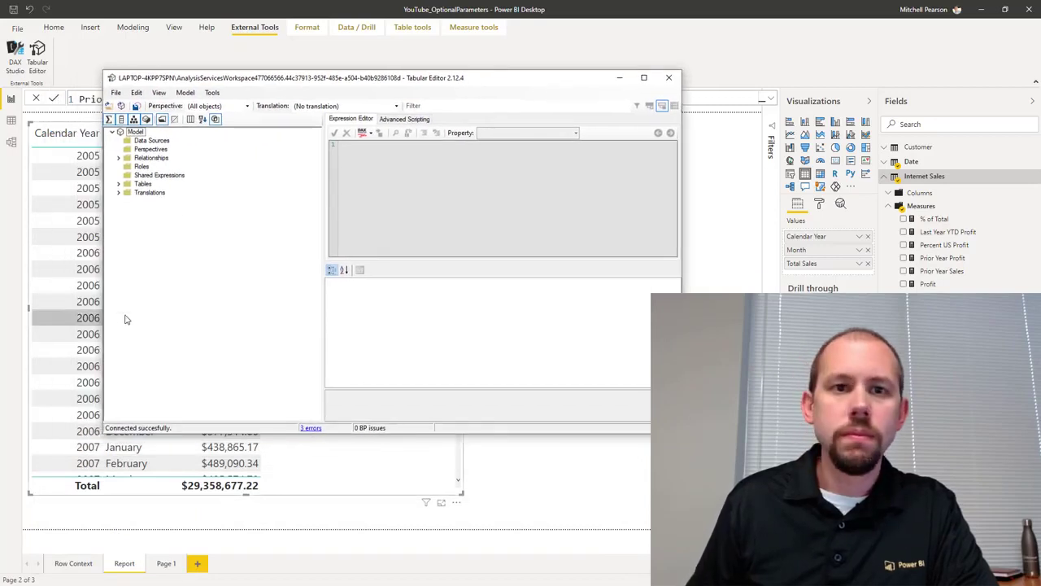
left_click_drag(281, 89, 258, 96)
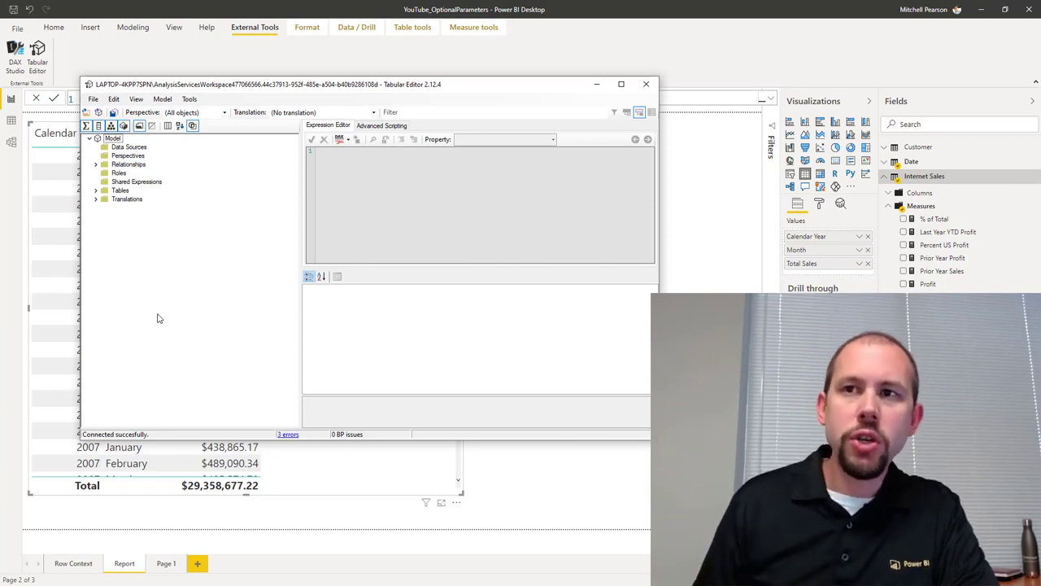
mouse_move(236, 95)
left_mouse_down()
mouse_move(259, 97)
mouse_move(241, 95)
left_mouse_up()
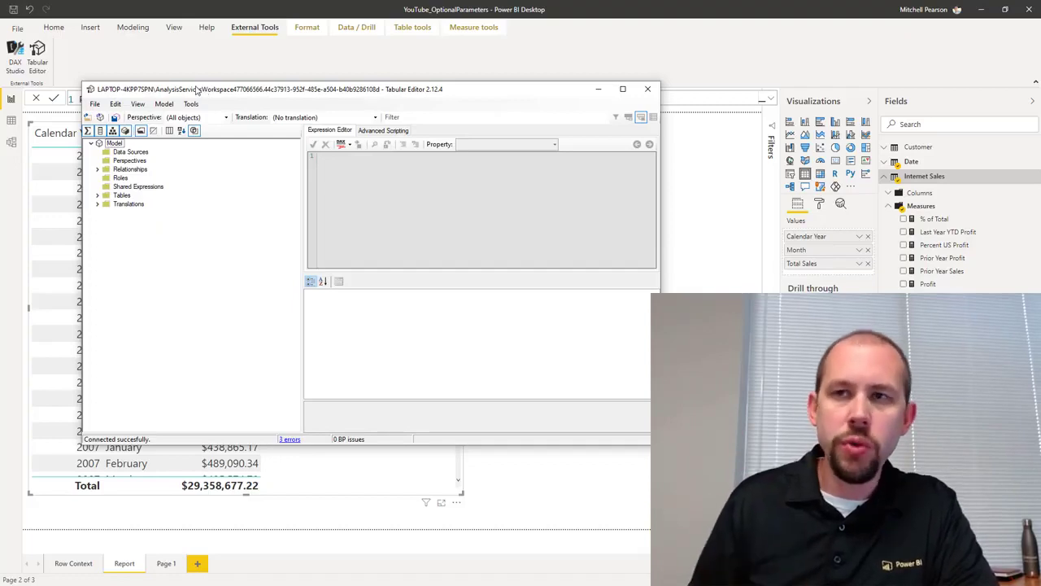
Create a new calculation group in the model and name it Prior Year Calculations
right_click(114, 144)
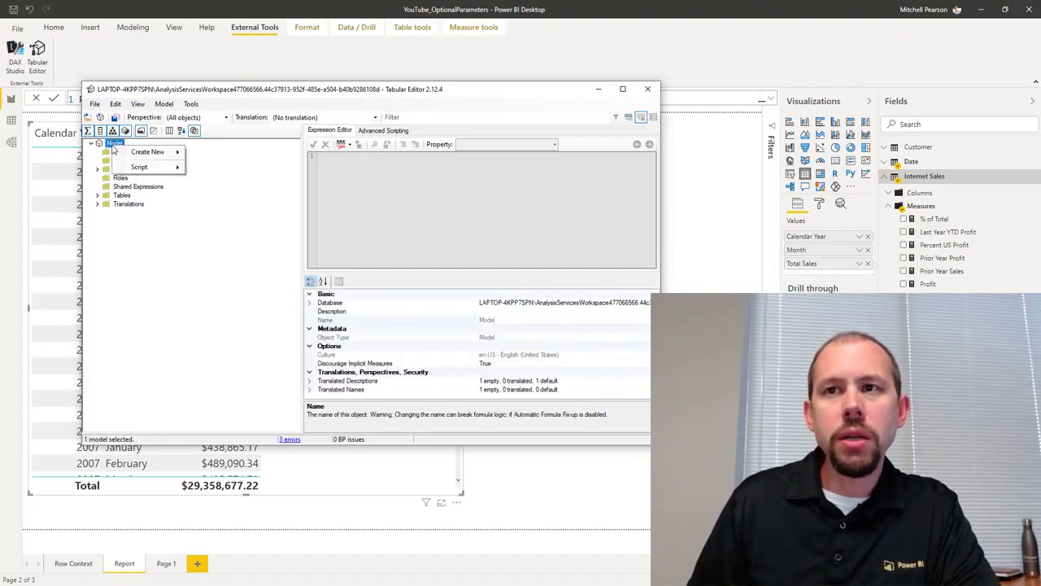
mouse_move(163, 152)
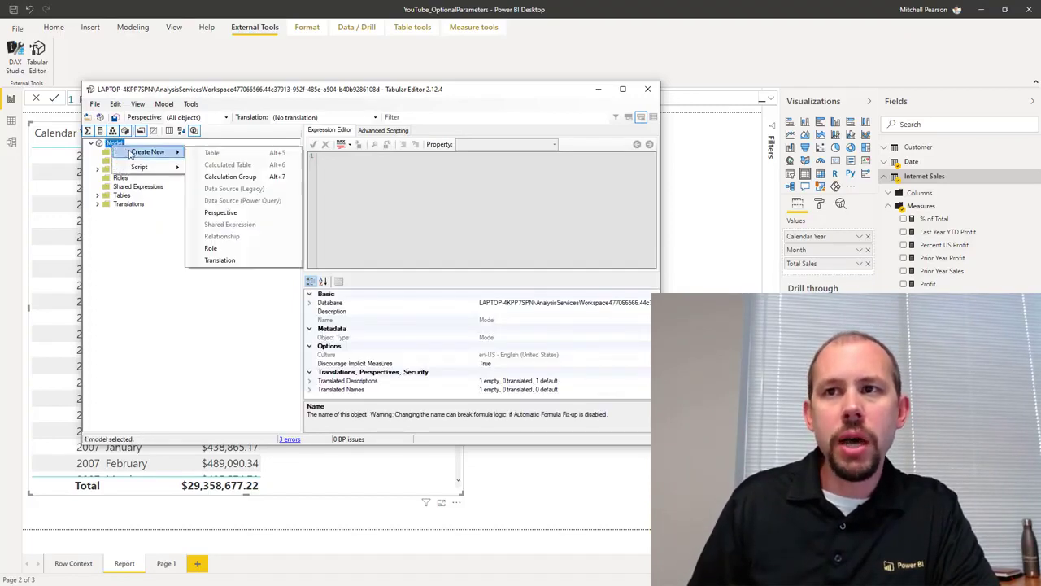
left_click(230, 179)
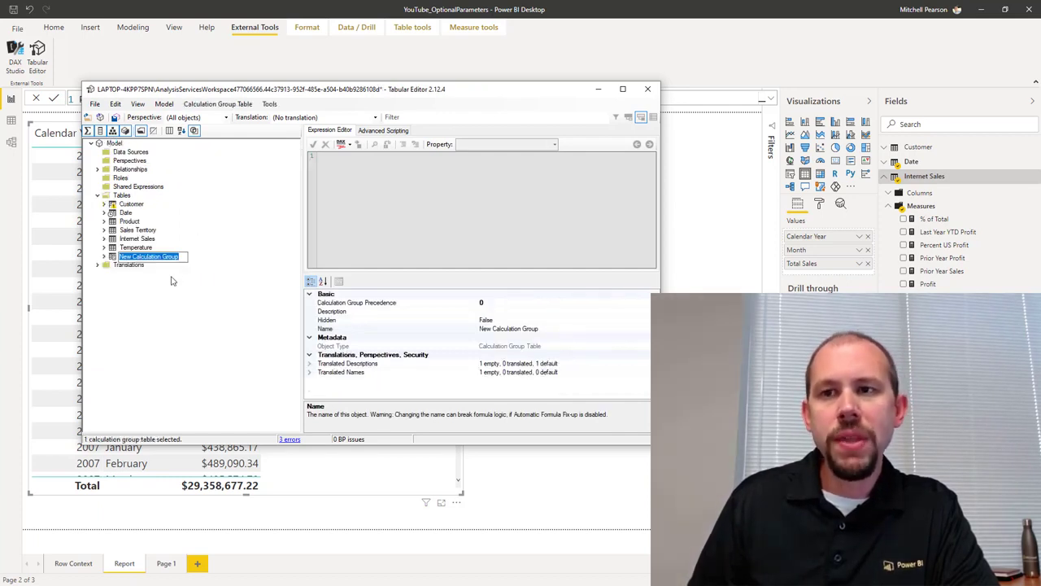
key("BackSpace")
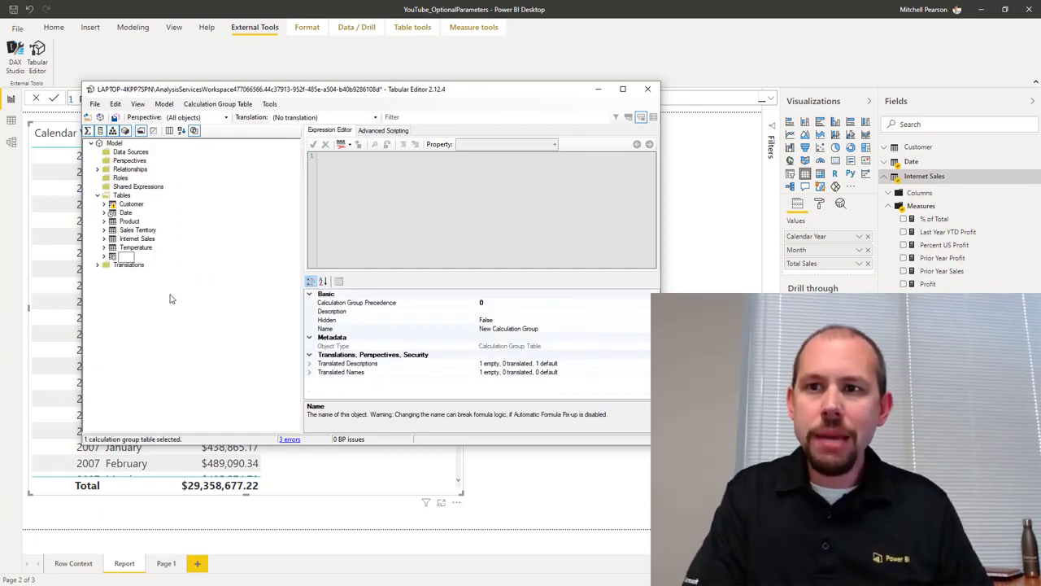
type("Pri")
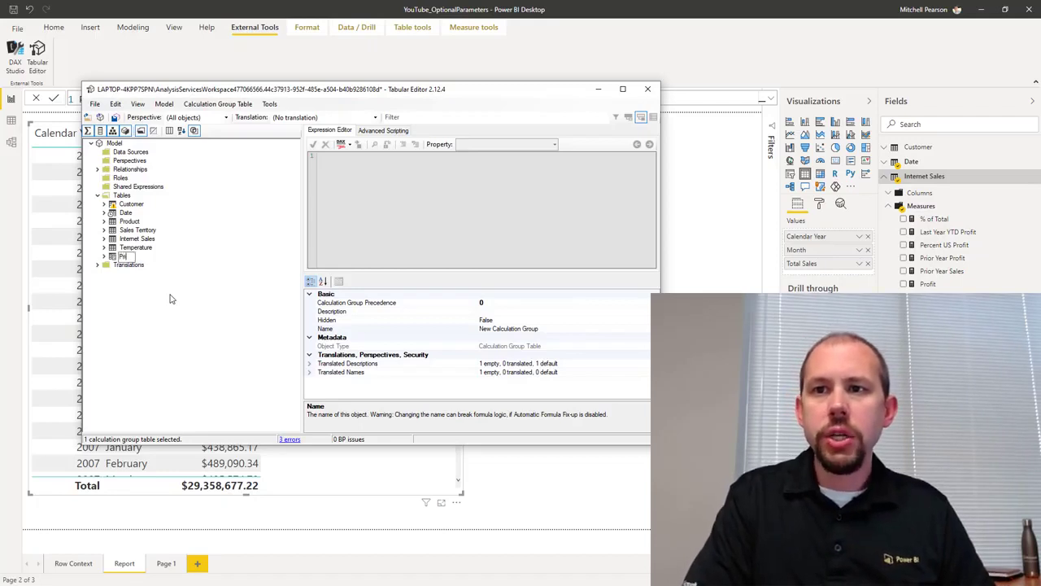
type("or Year C")
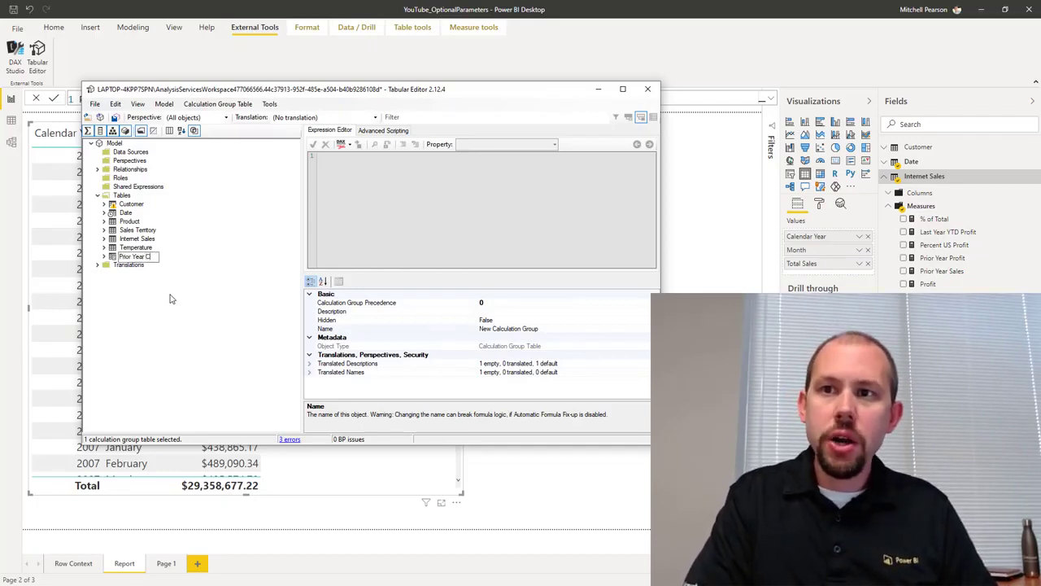
type("alculations")
key("Return")
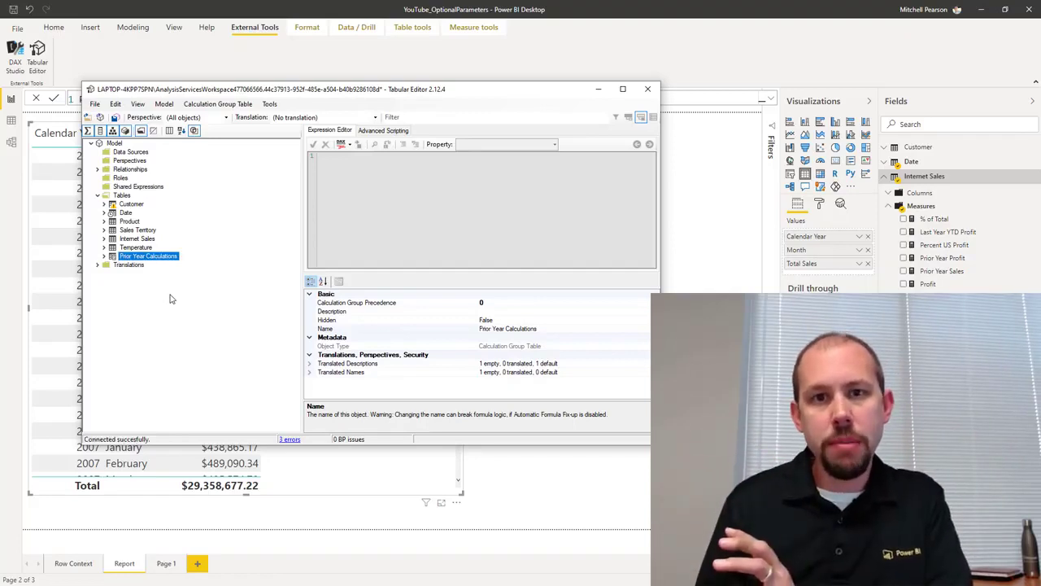
Add a calculation item to the Prior Year Calculations group and name it Current Year
right_click(161, 256)
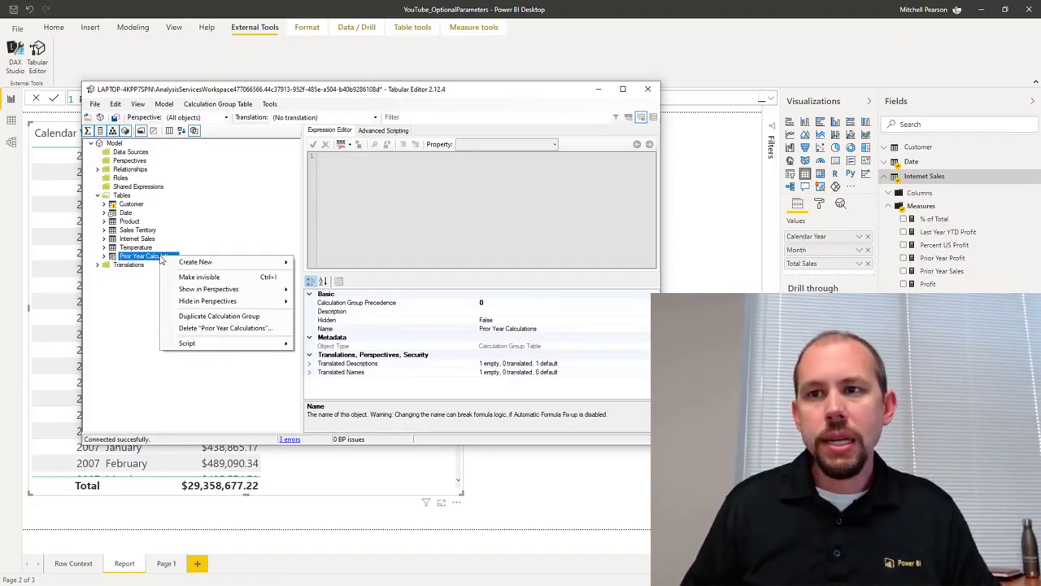
mouse_move(182, 264)
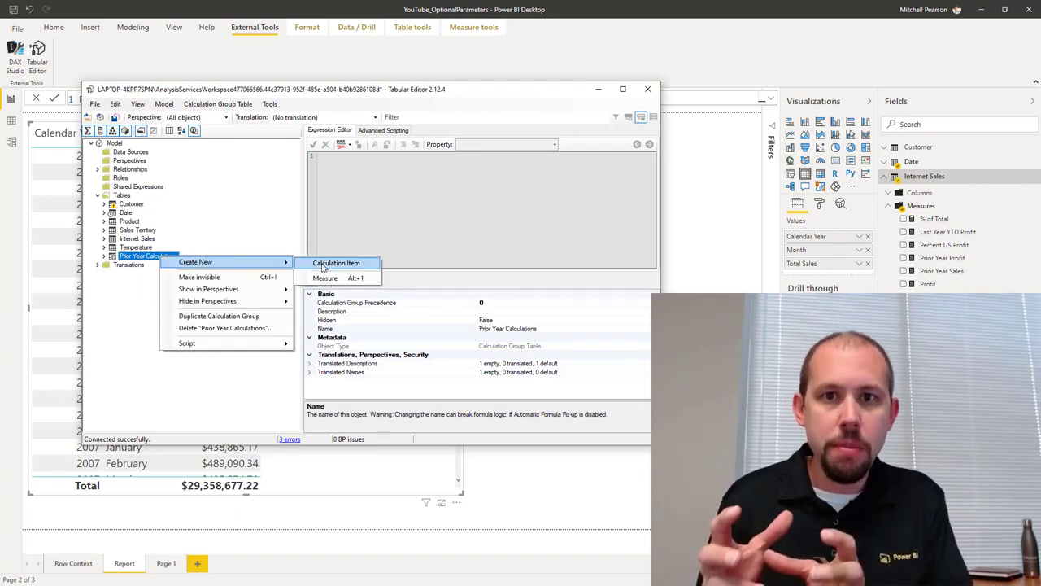
left_click(335, 263)
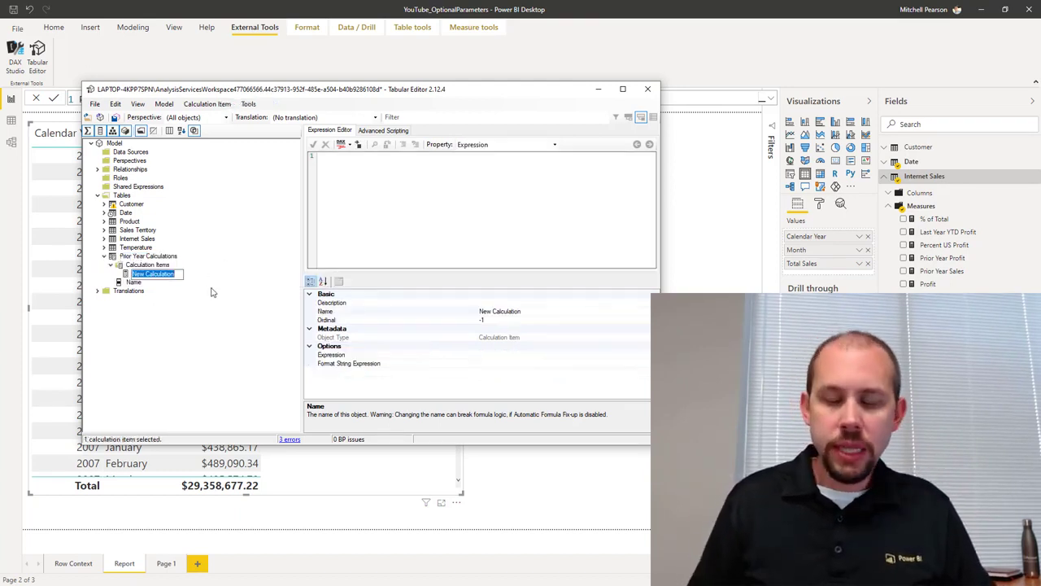
type("Current")
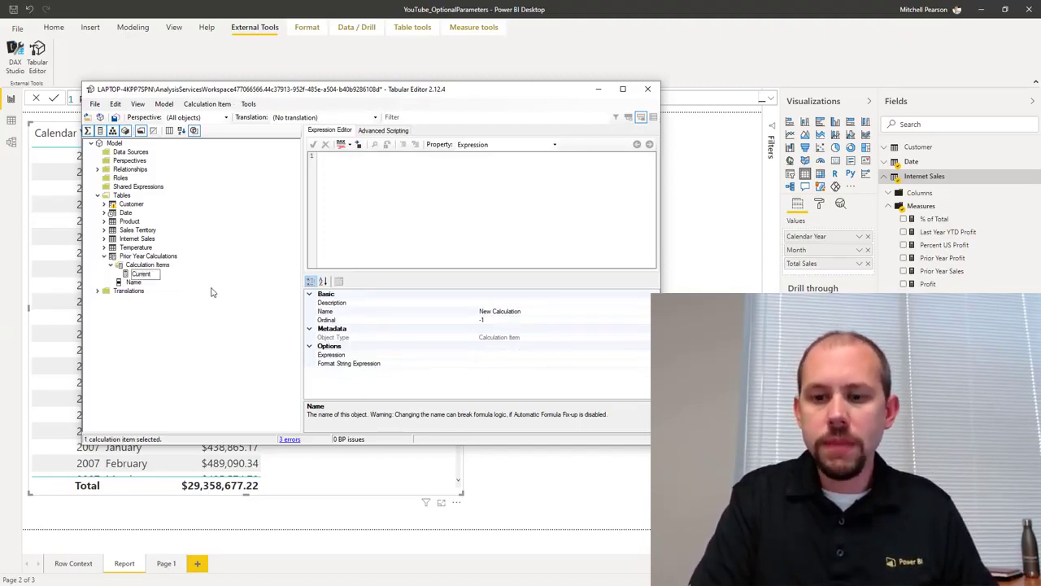
key("BackSpace")
key("BackSpace")
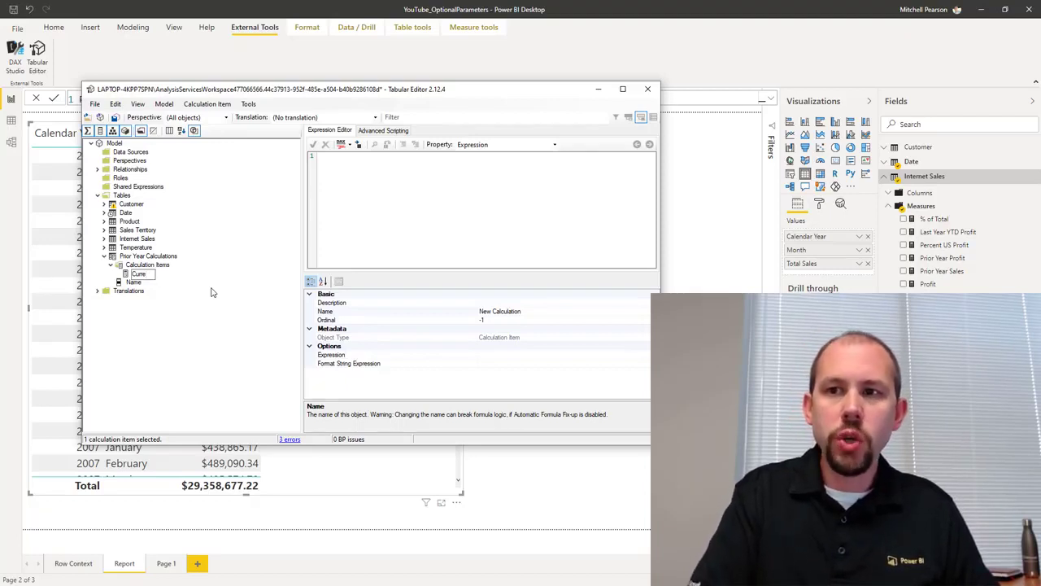
type("nt Year")
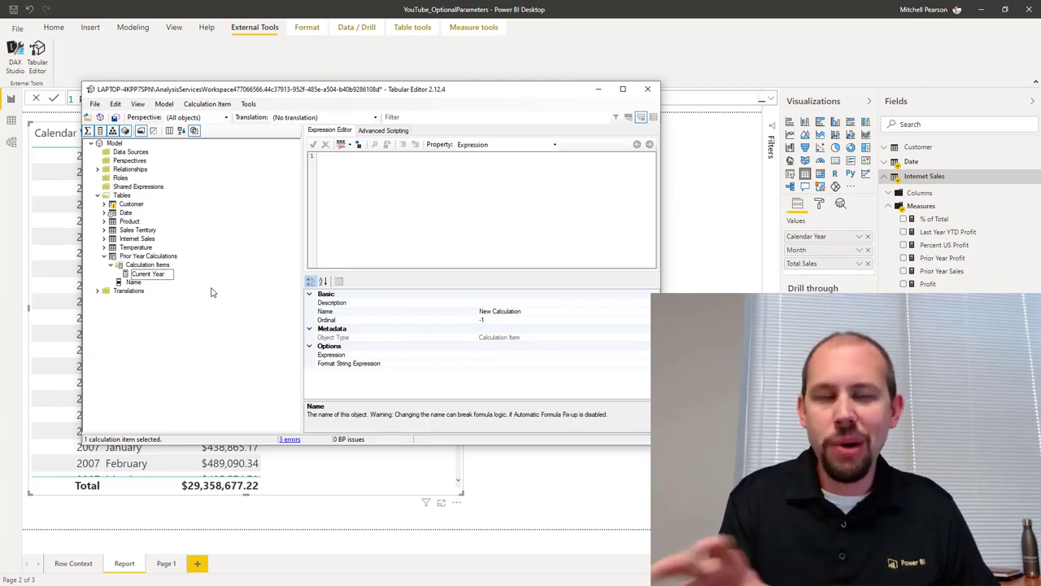
key("Return")
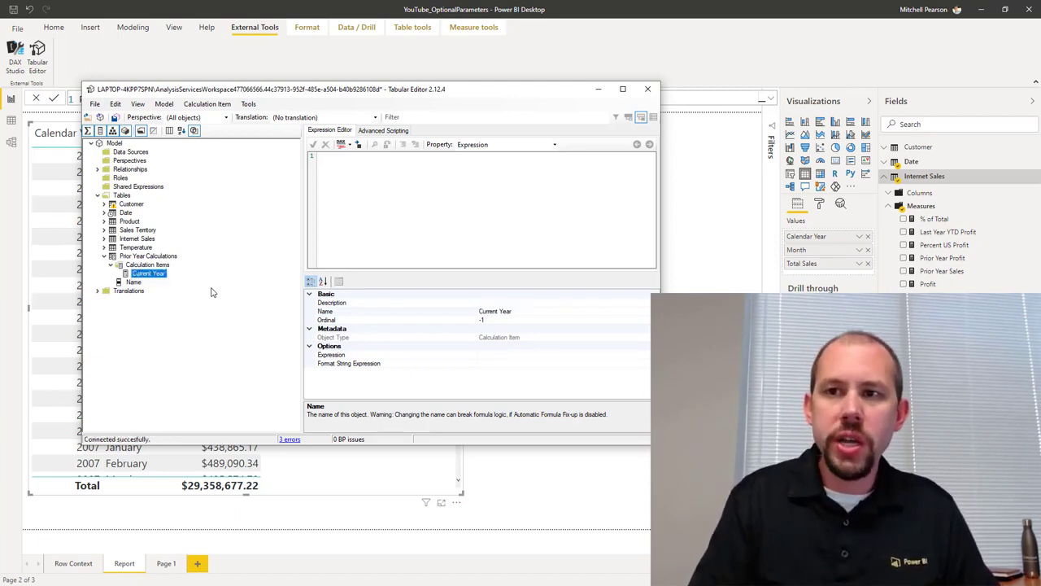
Enter SELECTEDMEASURE() as the expression of the Current Year calculation item
left_click(354, 186)
type("S")
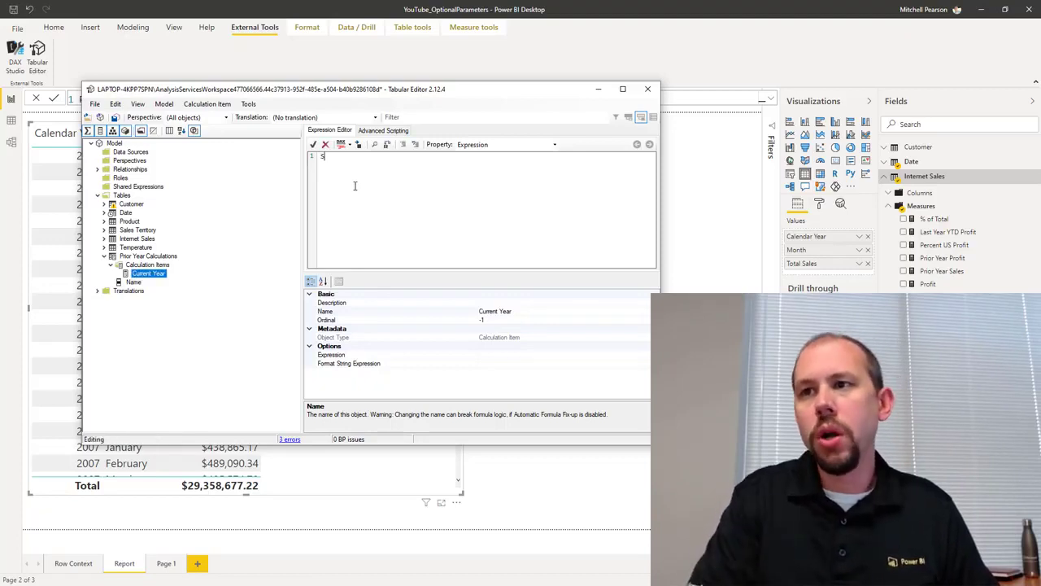
type("ELECTE")
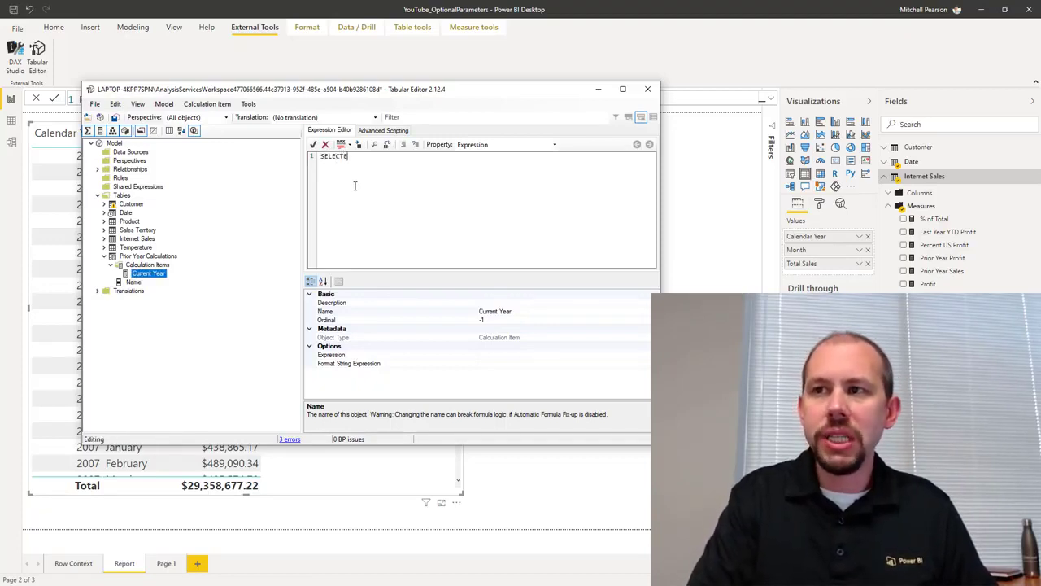
type("DMEASURE())")
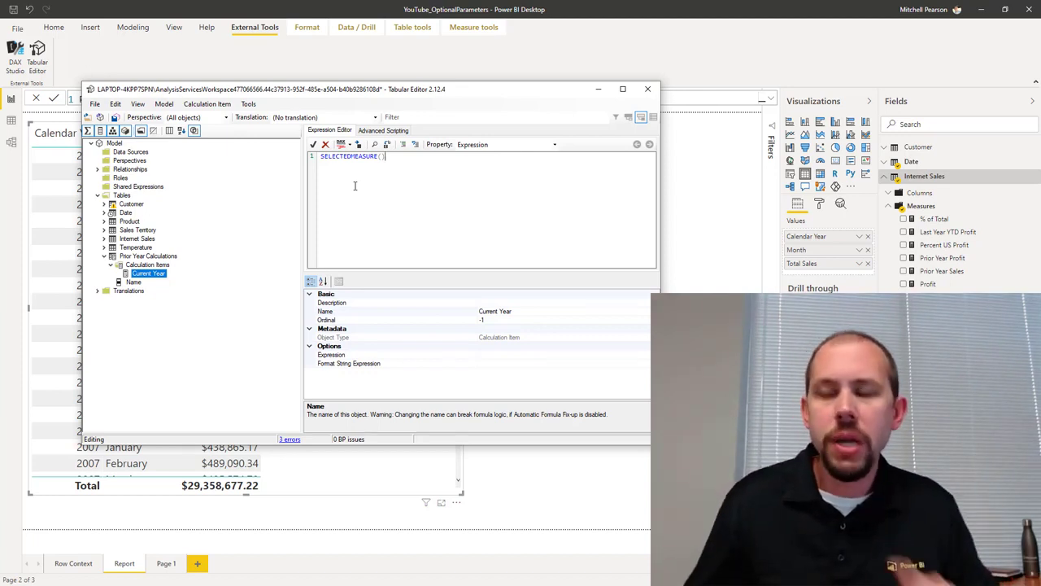
Add a second calculation item below Current Year and try to name it Prior Year
left_click(154, 265)
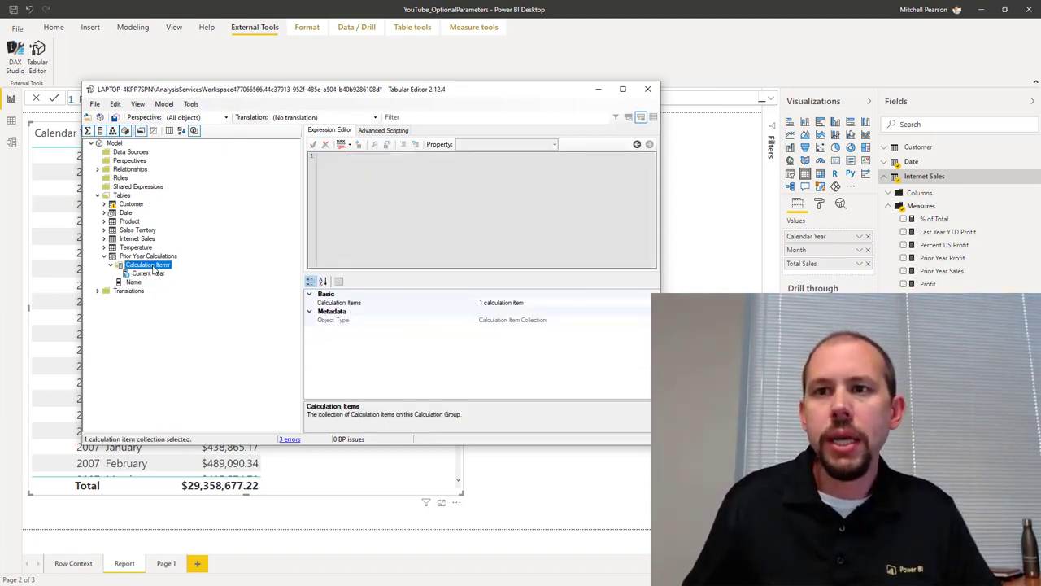
right_click(167, 267)
left_click(172, 272)
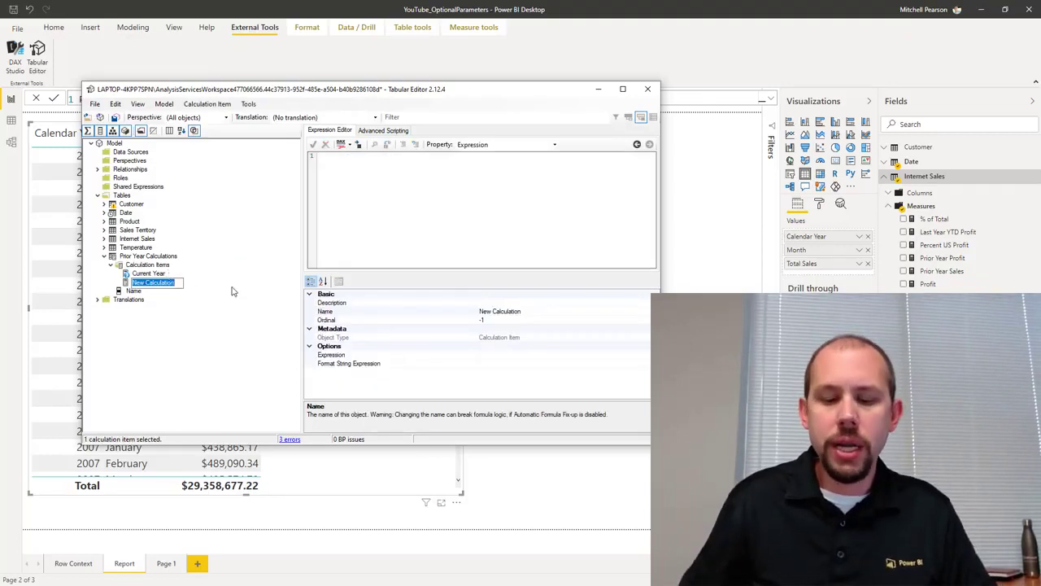
type("Prior")
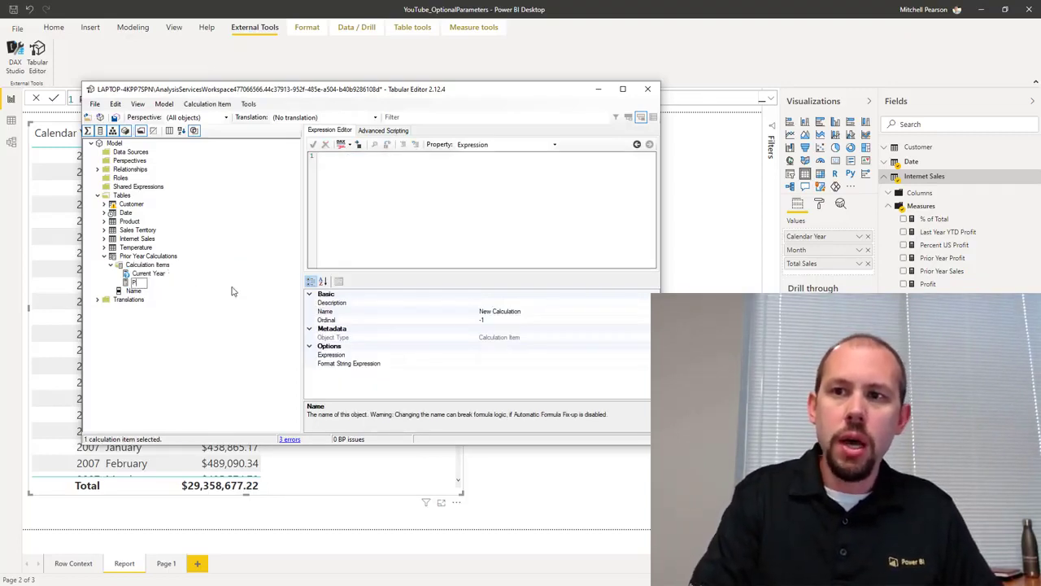
type(" Year")
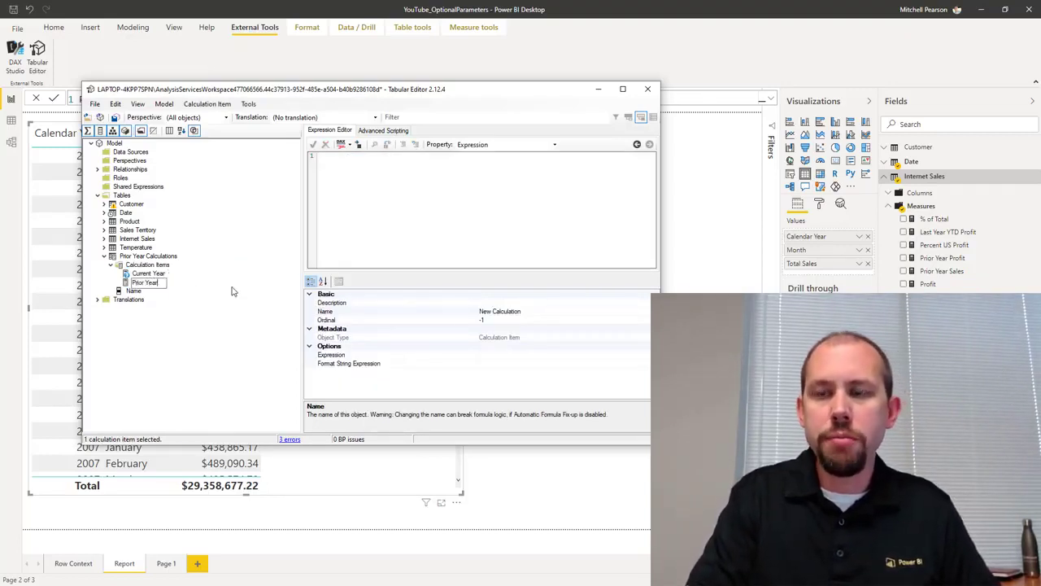
Begin the new calculation item's expression with CALCULATE( and SELECTEDMEASURE(), as its first argument on an indented second line
left_click(392, 208)
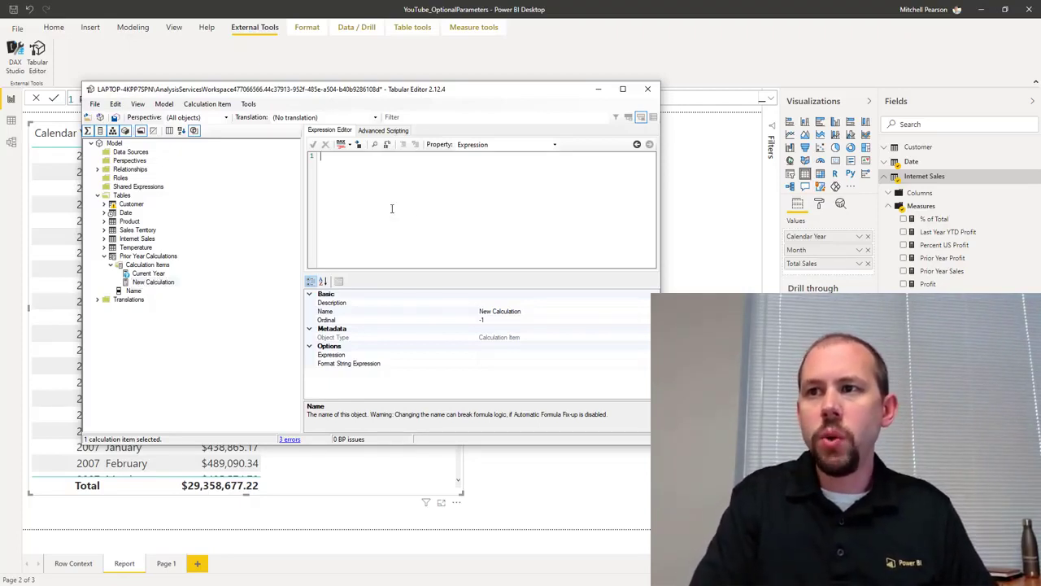
type("cal")
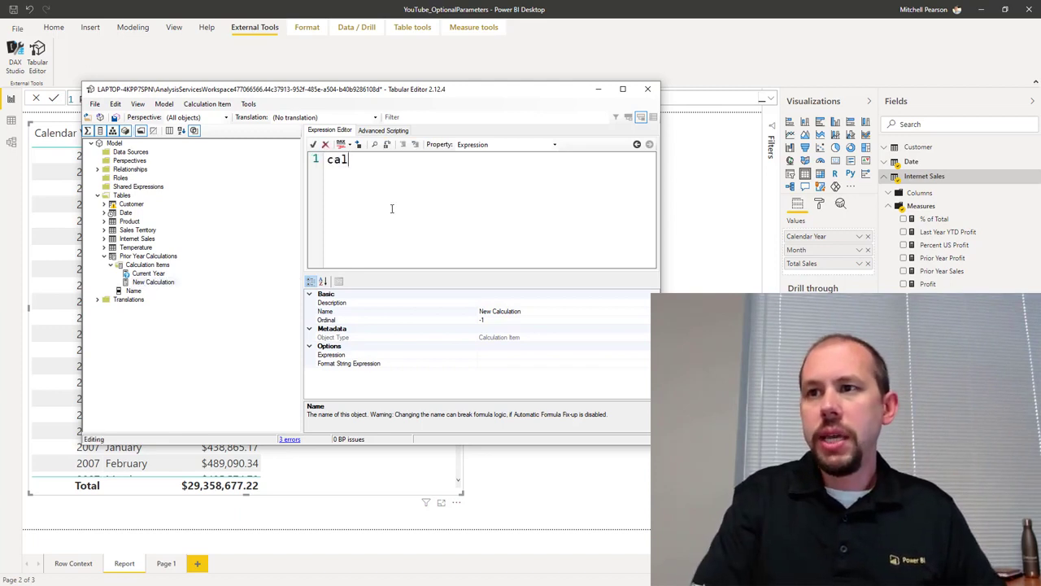
key("BackSpace")
key("BackSpace")
type("CALCULA")
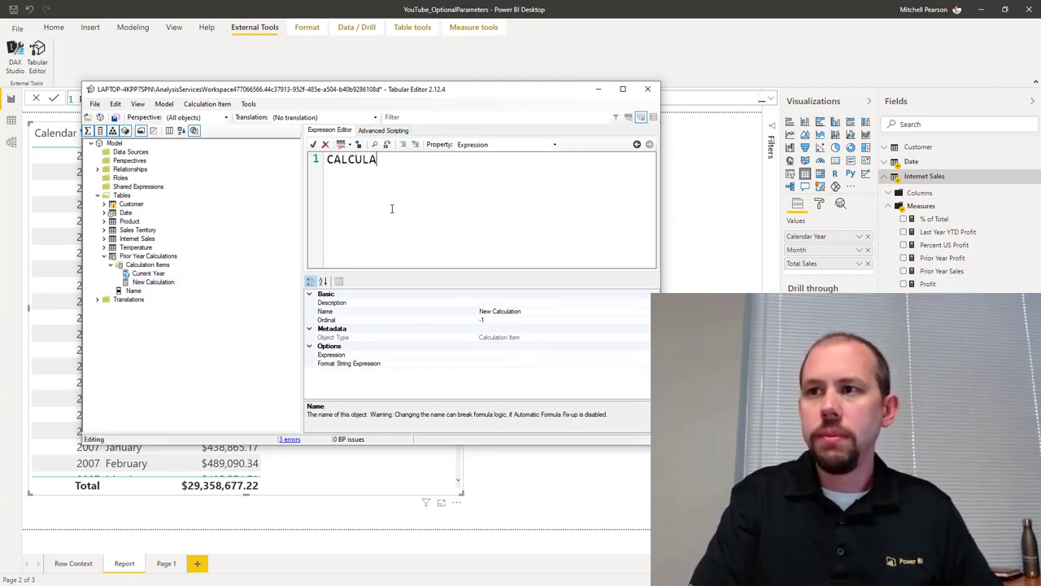
type("TE(")
key("Return")
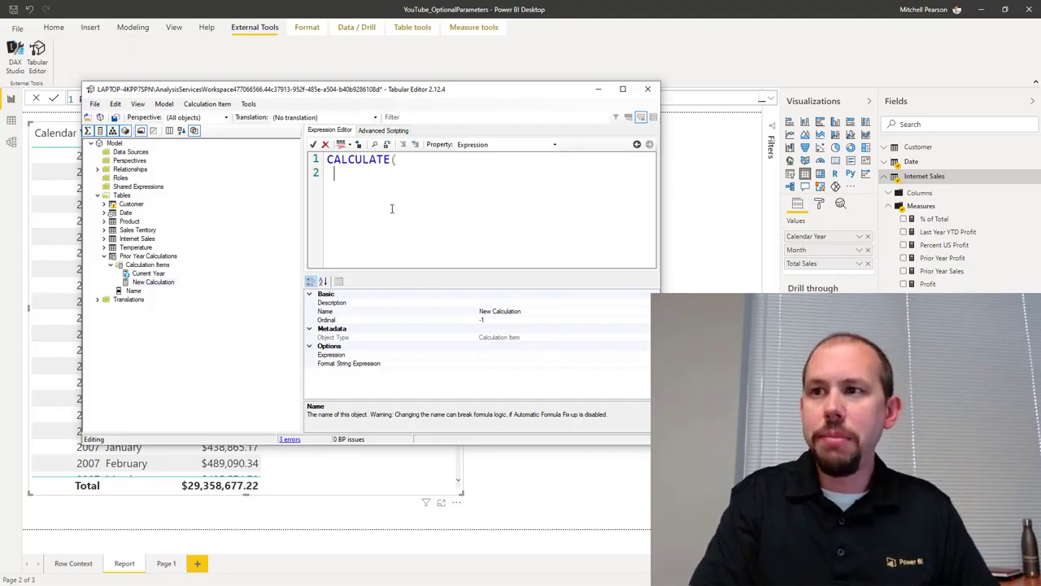
key("Tab")
type("SELECTED")
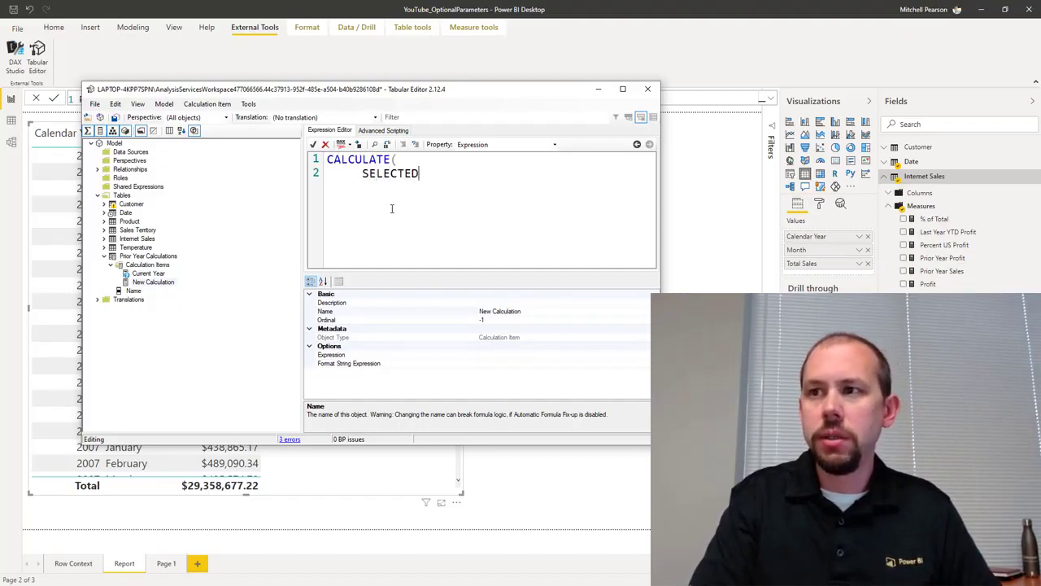
type("MEASURE(),")
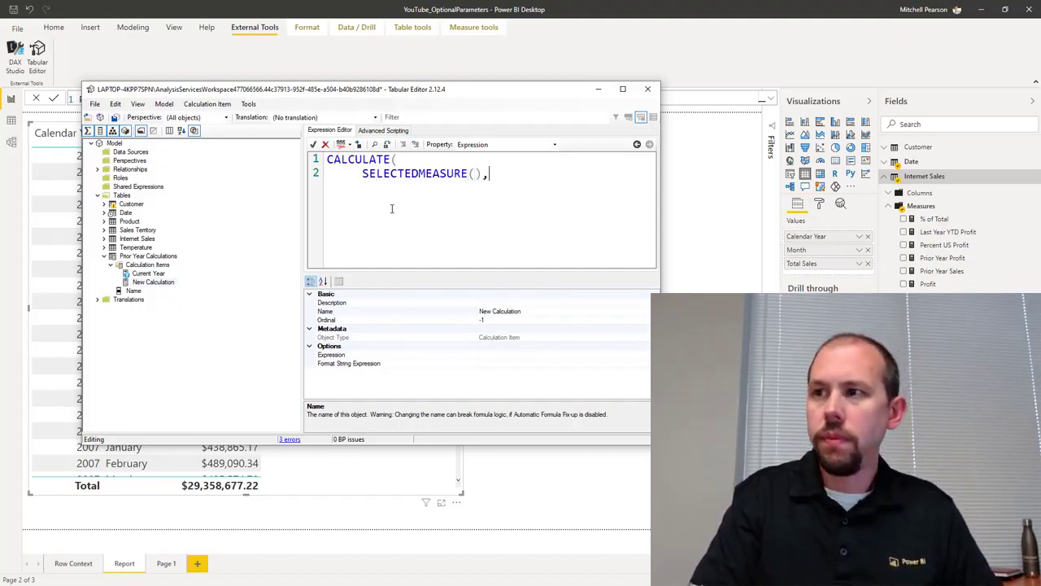
Complete the CALCULATE expression with SAMEPERIODLASTYEAR('DATE'[DATE]) as the filter on a third line and commit it
key("Return")
key("BackSpace")
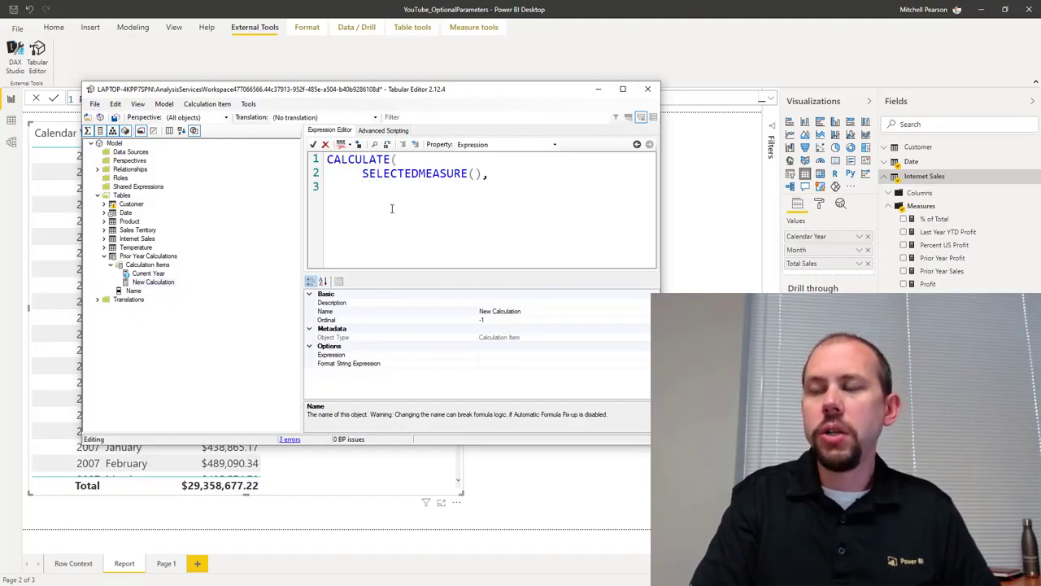
type("SAME")
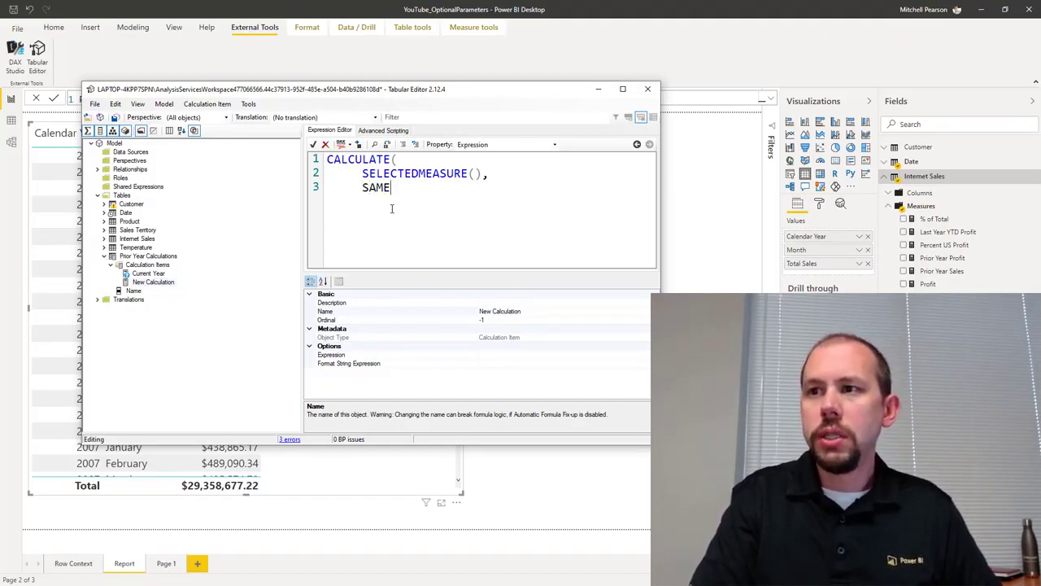
type("PERIODLASTYEAR")
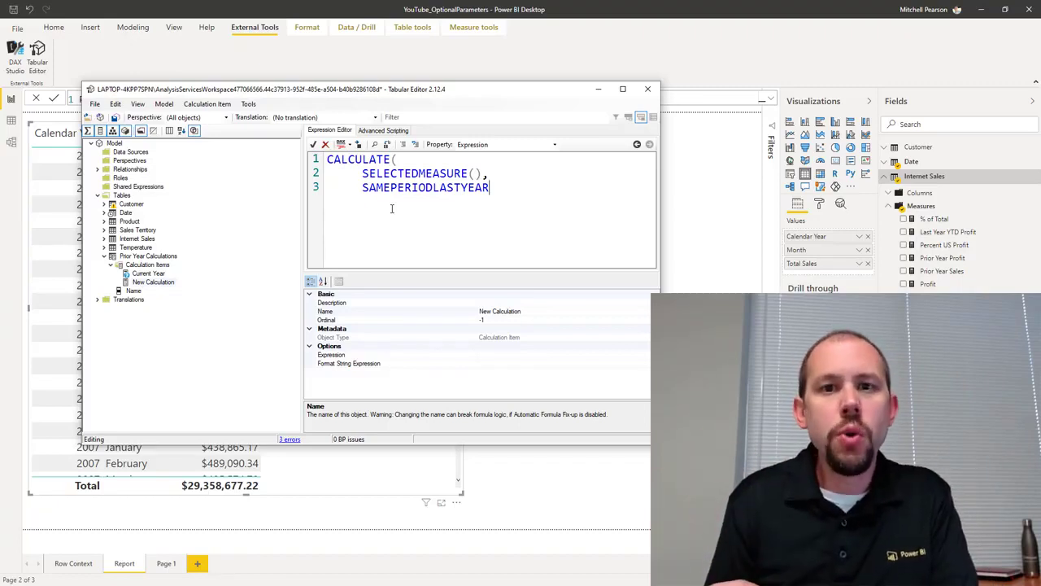
type("(")
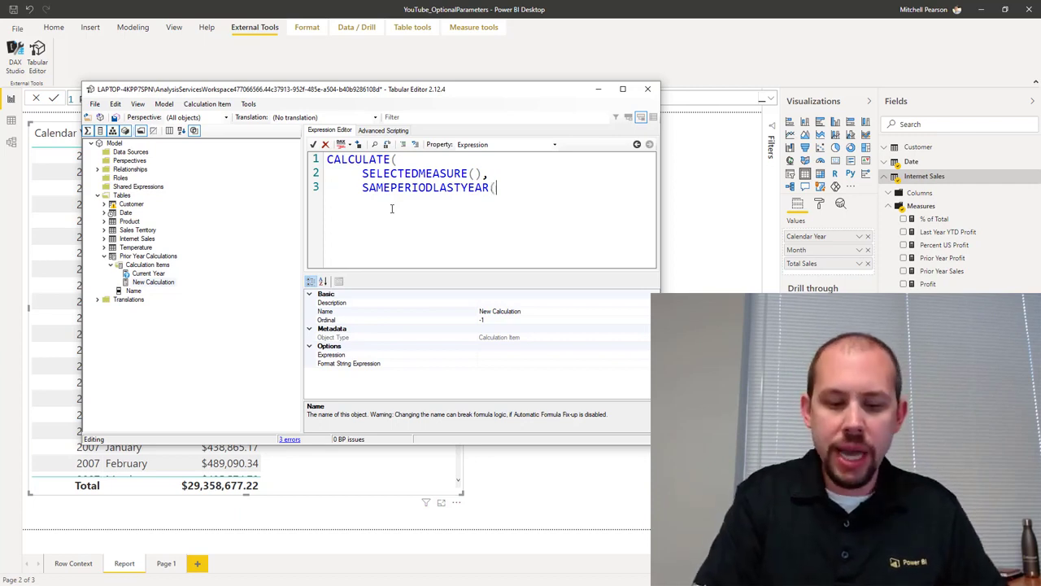
type(" 'DATE'[DA")
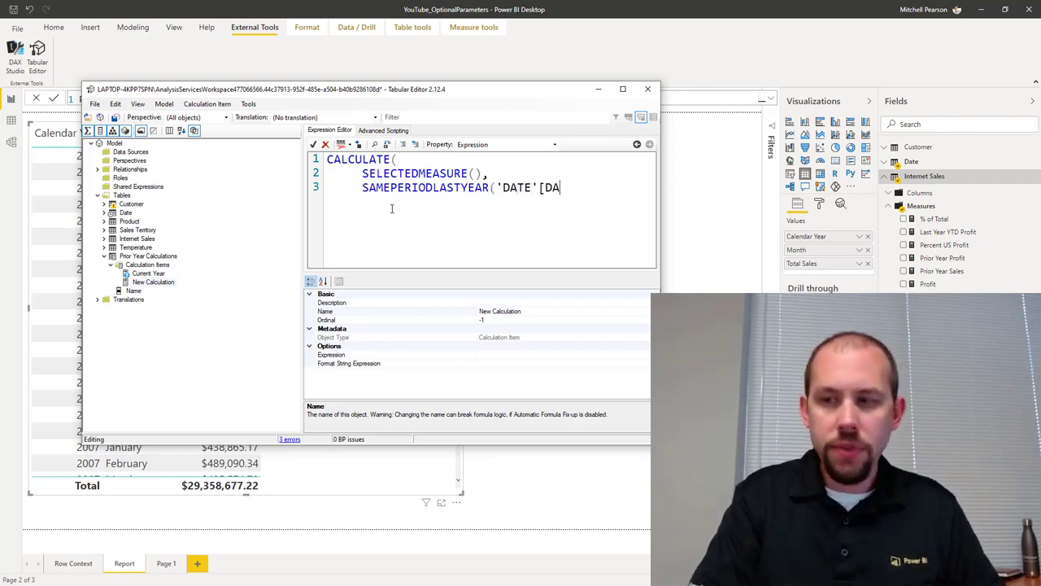
type("TE]) )")
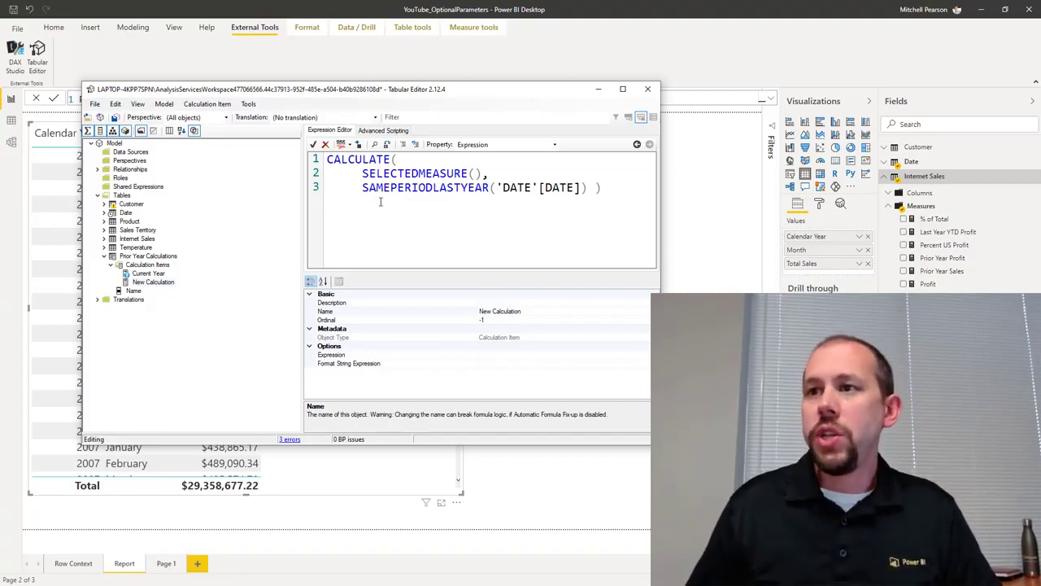
left_click(134, 290)
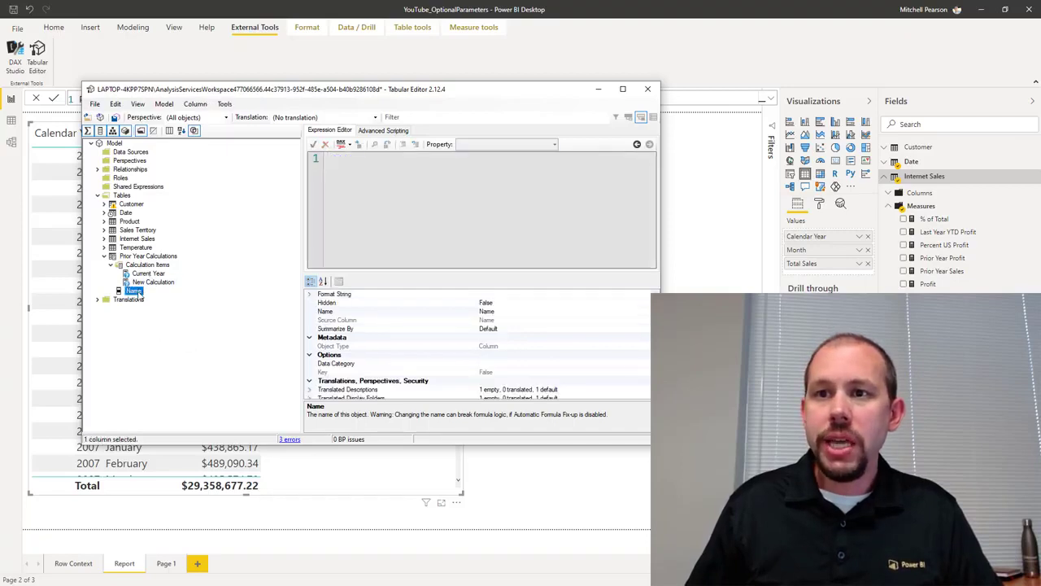
Rename the New Calculation item as Prior Year
left_click(152, 283)
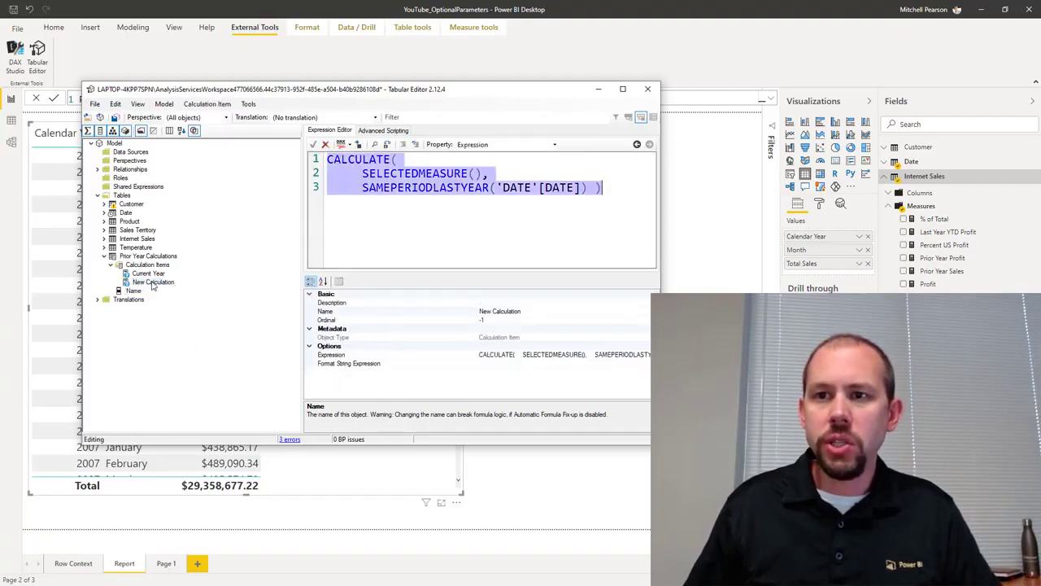
right_click(153, 284)
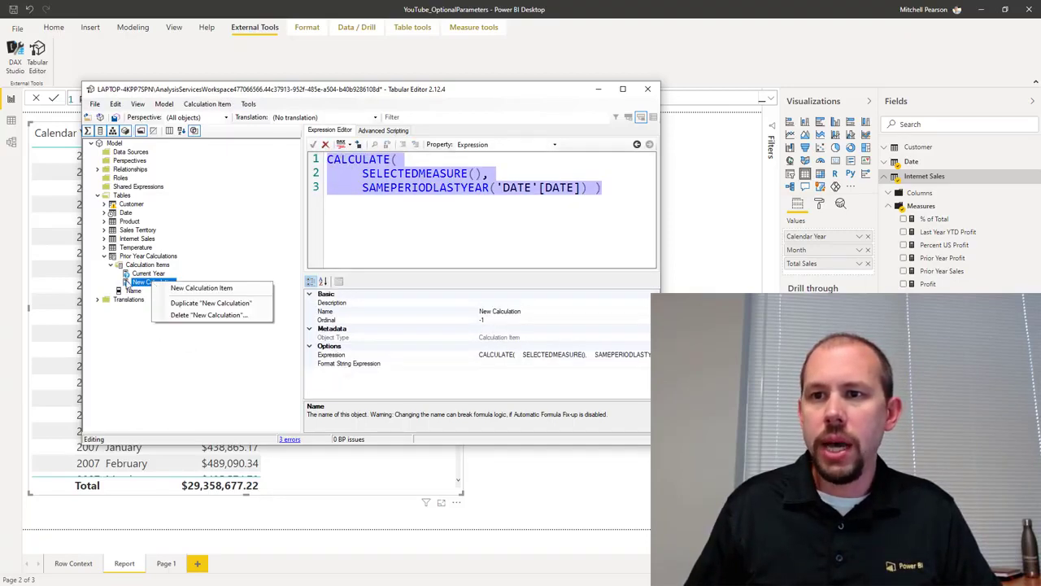
key("Escape")
left_click(472, 311)
left_click_drag(472, 311, 463, 311)
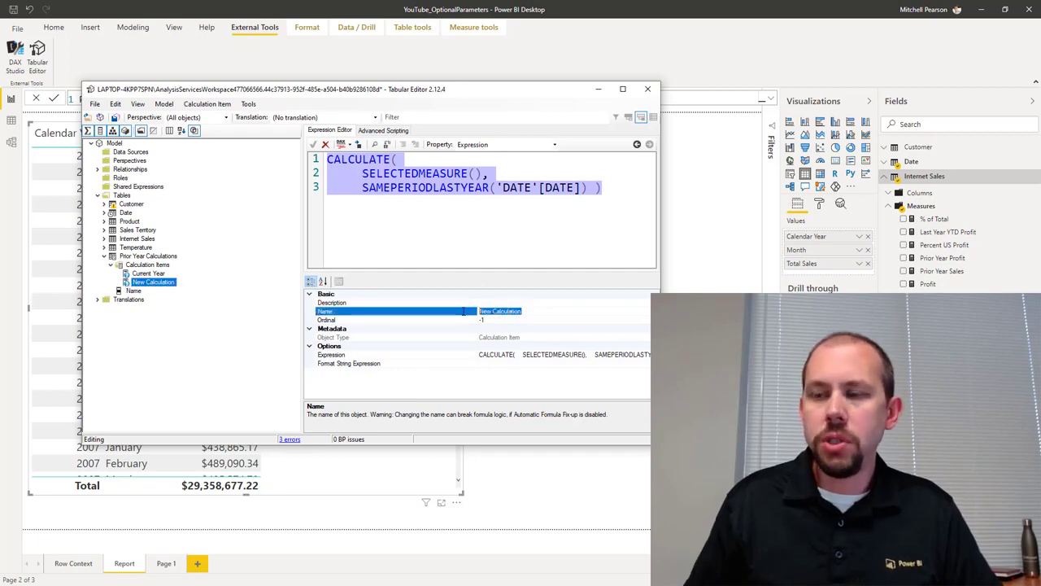
key("BackSpace")
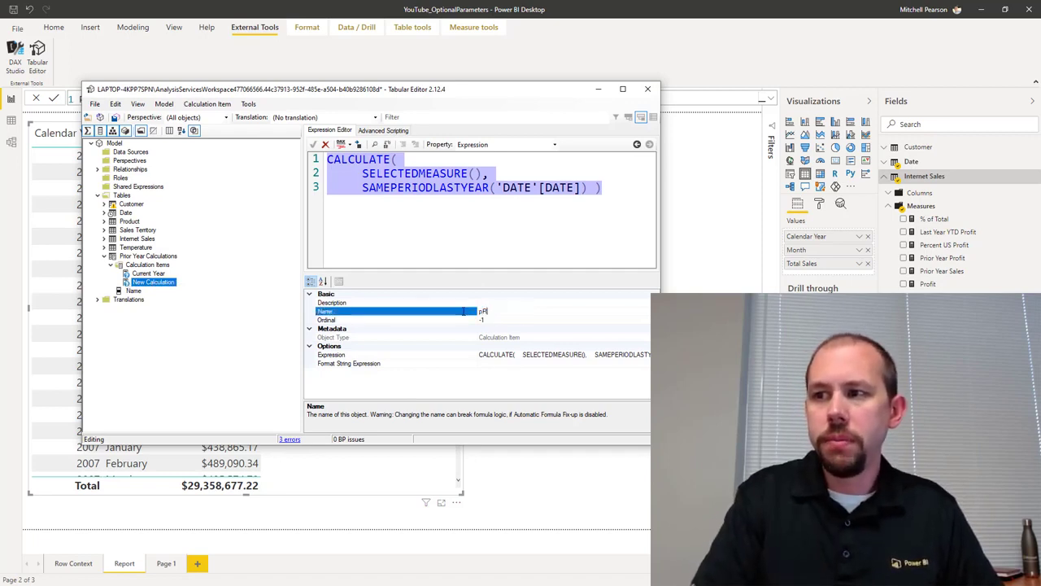
type("Prior Year")
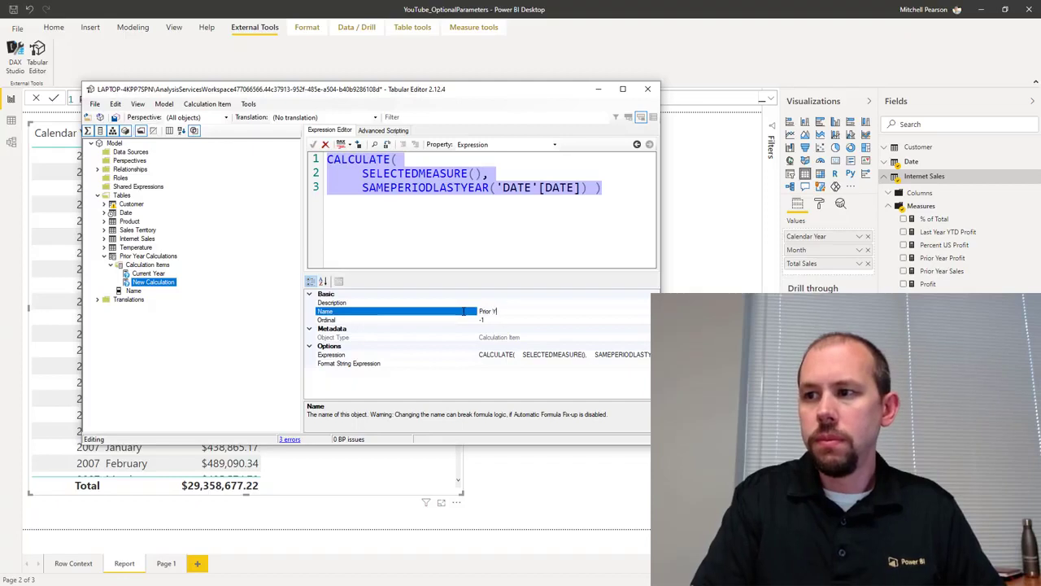
key("Return")
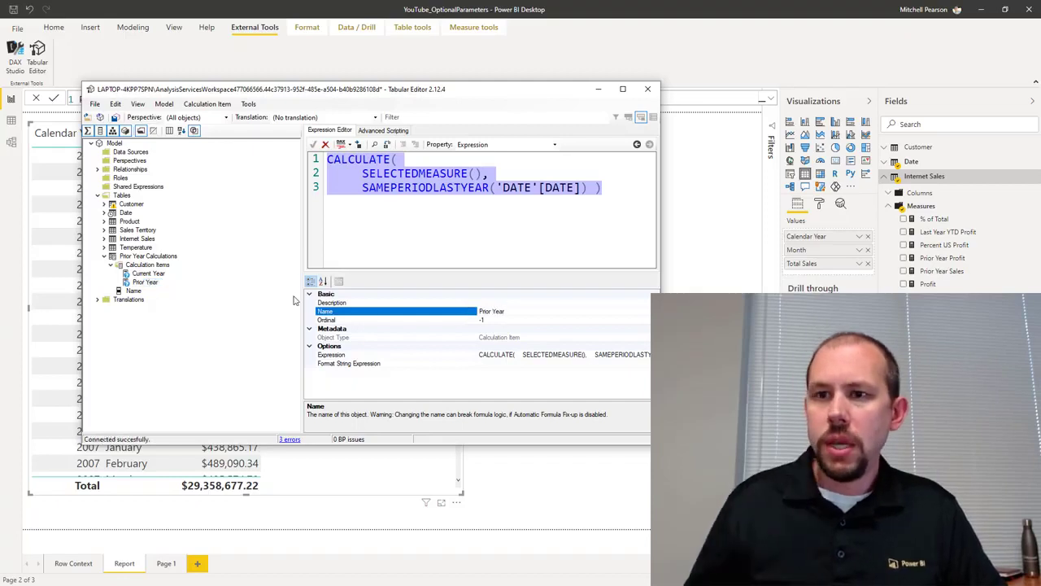
Rename the Name column of the Prior Year Calculations group as Prior Year Calculations
left_click(132, 291)
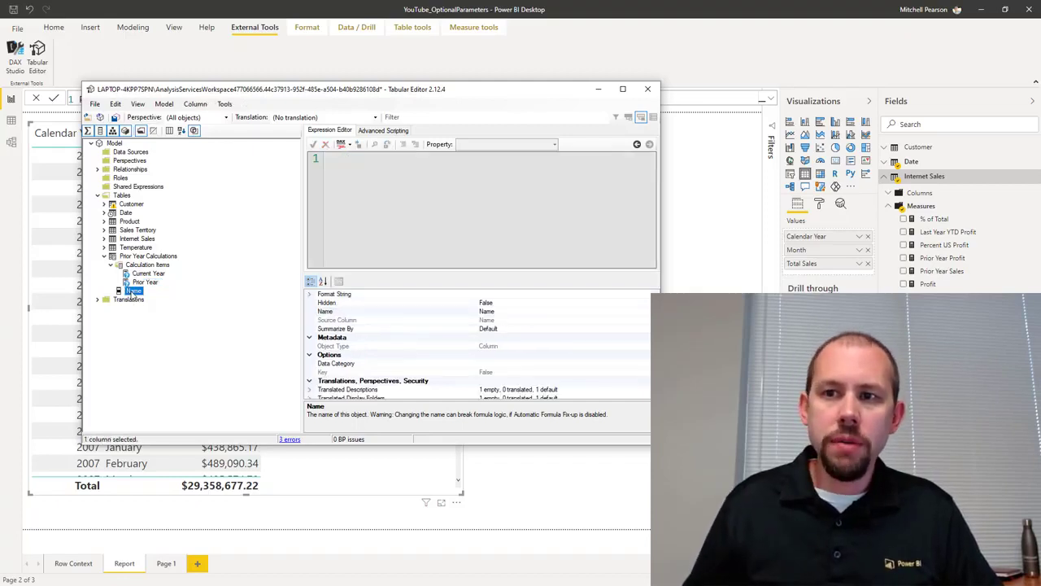
left_click(503, 311)
double_click(506, 307)
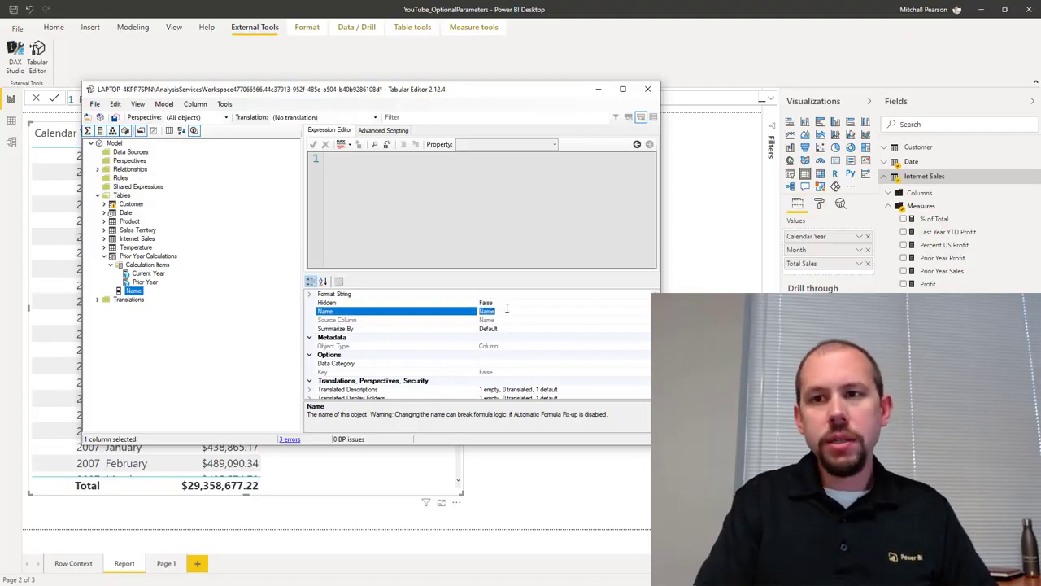
type("P")
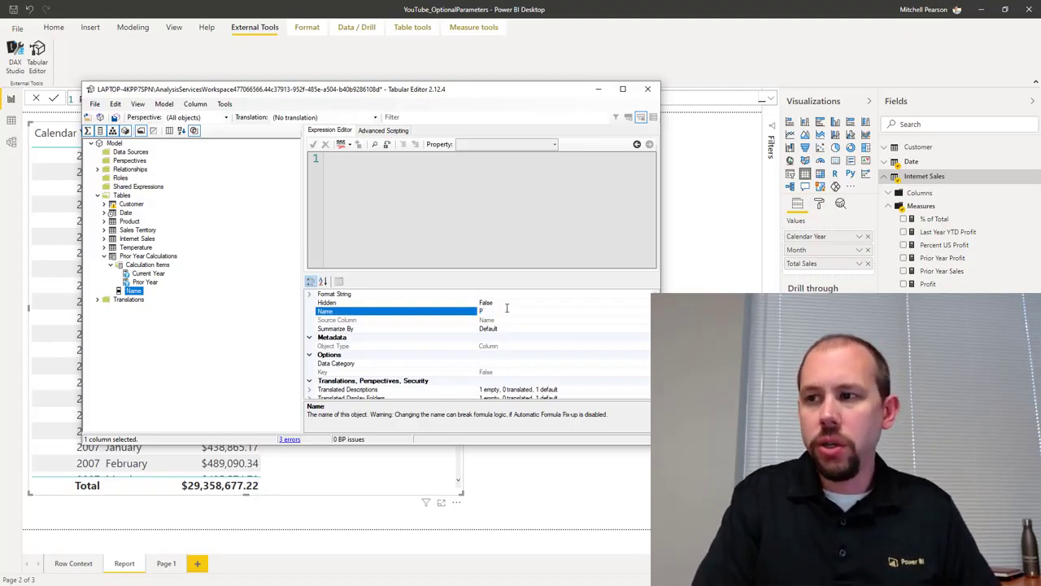
type("rior Year Calc")
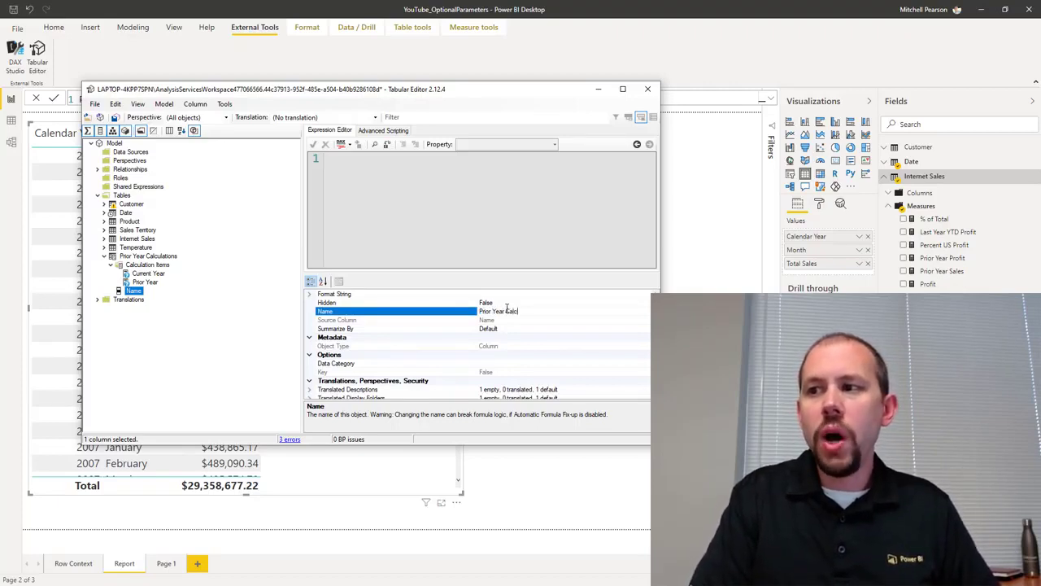
type("u")
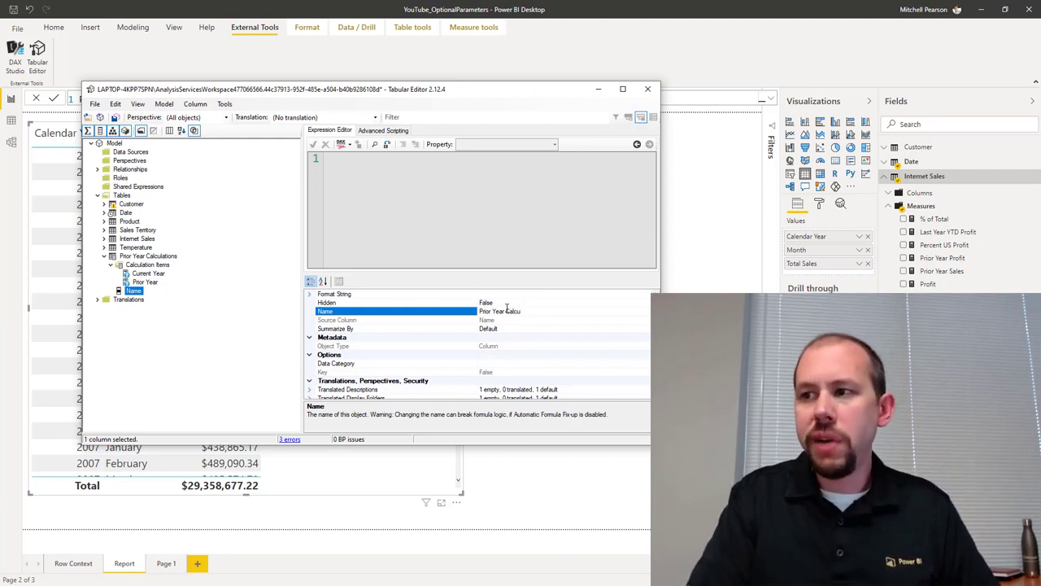
type("lations")
key("Return")
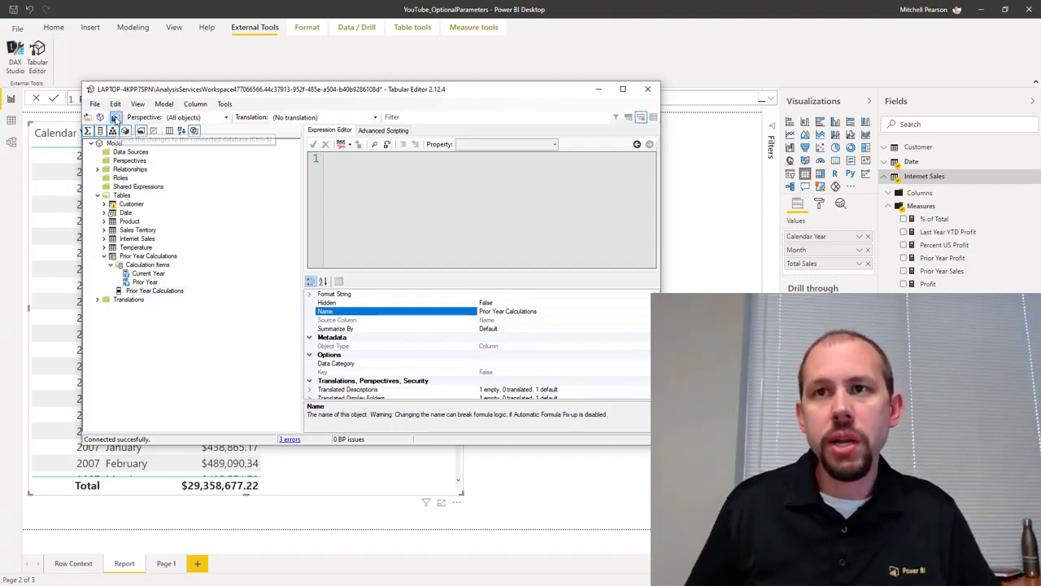
Save the model changes back to the connected database, then switch to Power BI Desktop and refresh the calculation groups
left_click(115, 119)
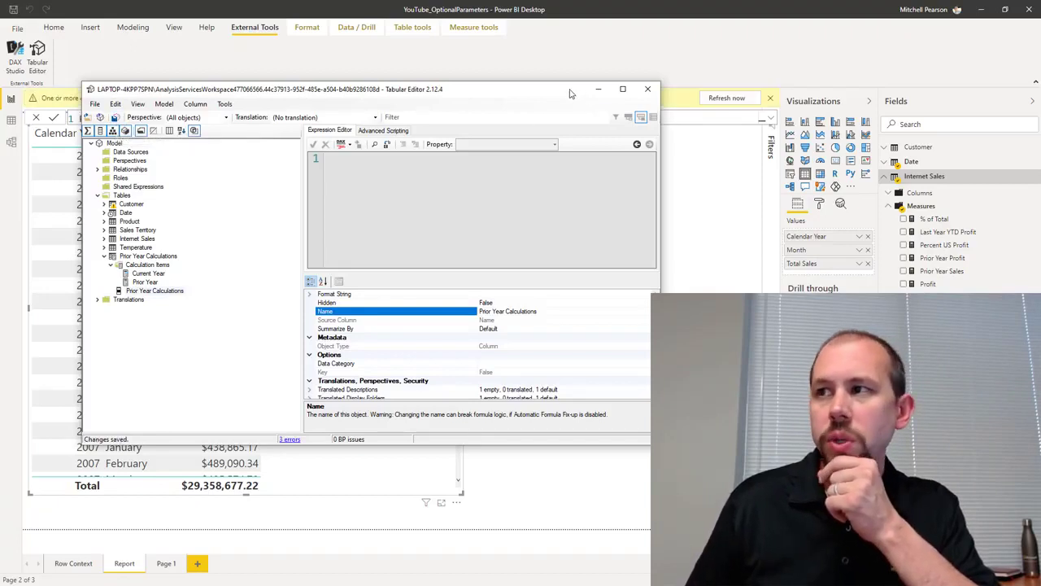
left_click_drag(570, 90, 275, 205)
left_click(357, 185)
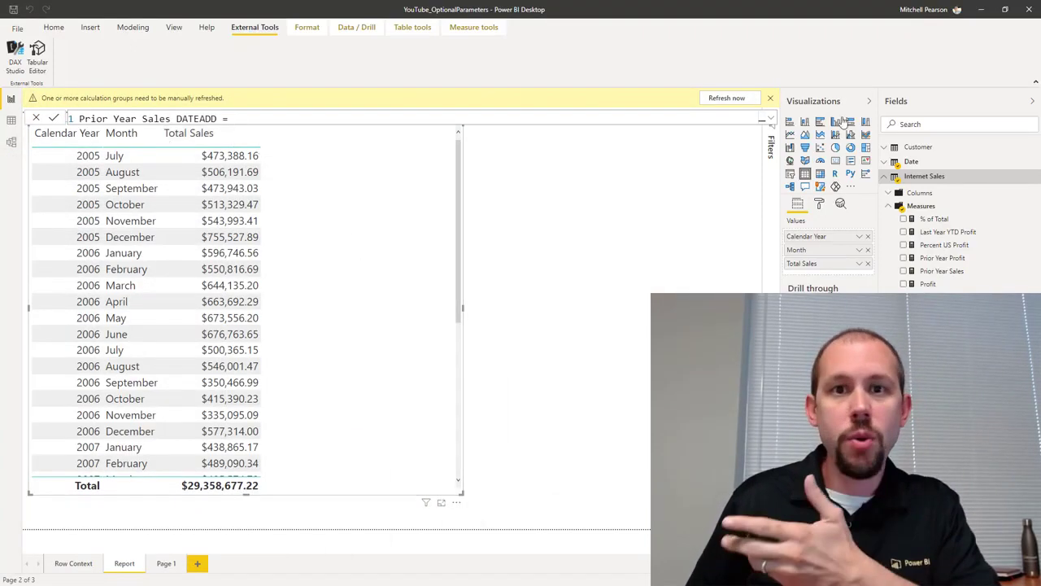
left_click(719, 99)
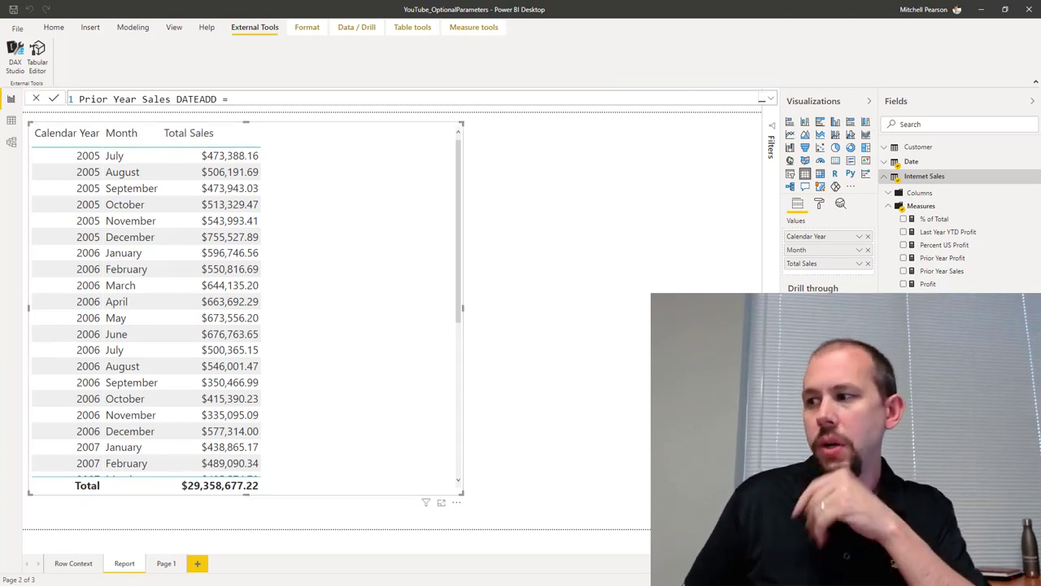
Collapse the Internet Sales table, convert the sales table visual to a matrix and place Month under Calendar Year on the rows
left_click(924, 176)
left_click(887, 176)
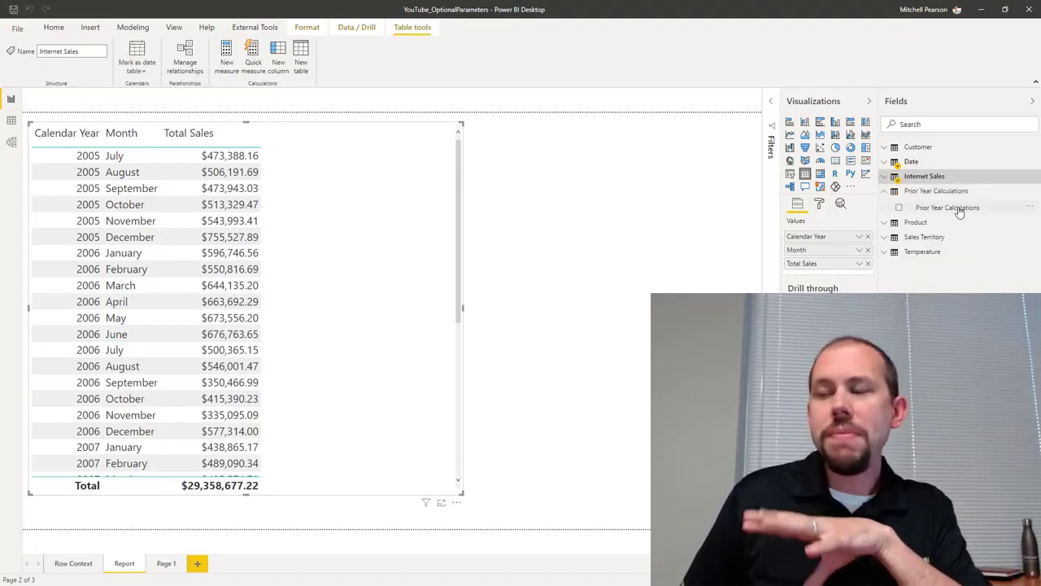
mouse_move(956, 210)
left_mouse_down()
mouse_move(932, 231)
mouse_move(944, 194)
left_mouse_up()
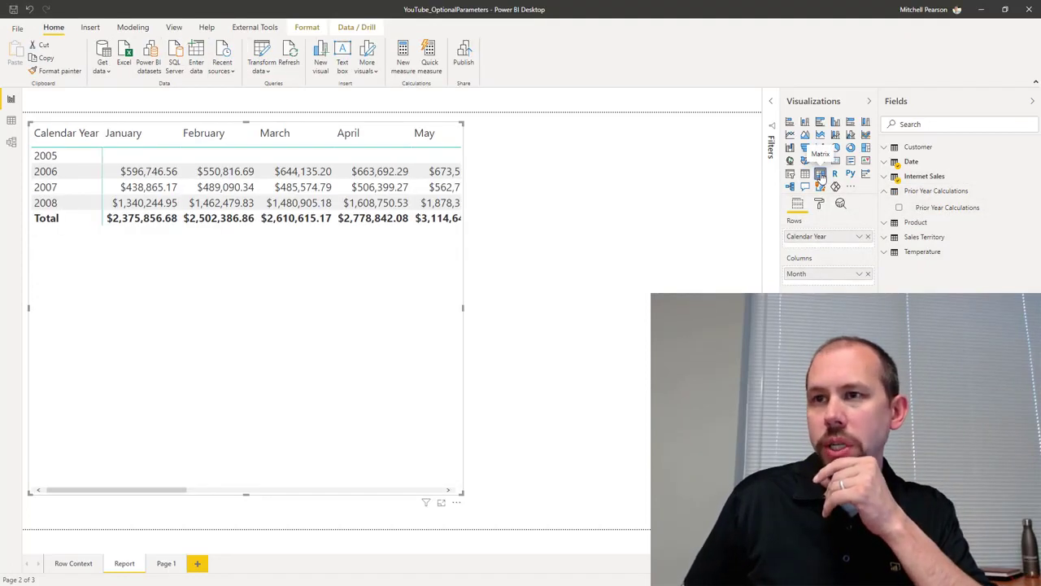
left_click_drag(812, 281, 813, 249)
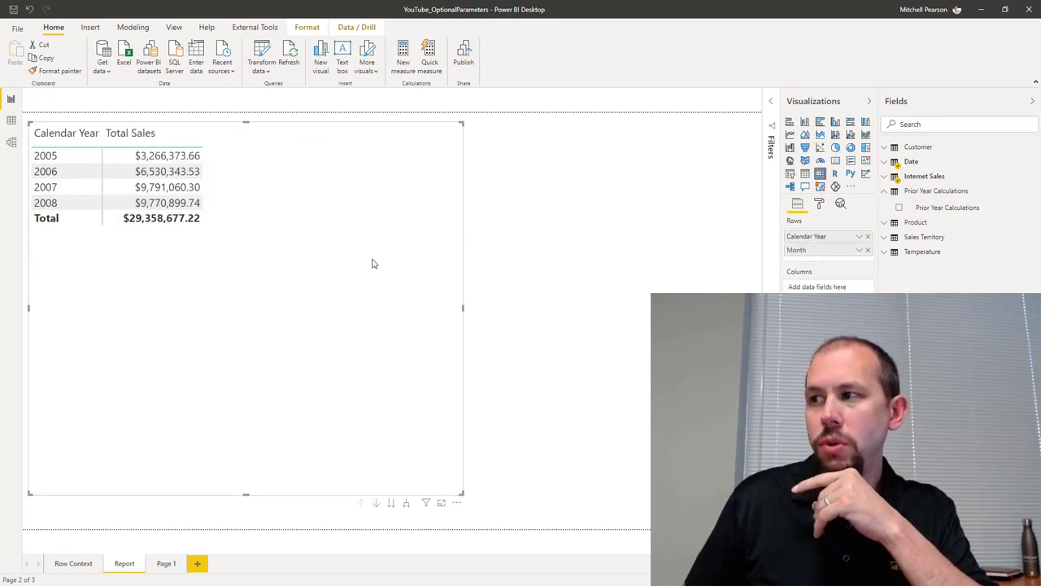
Expand the whole matrix down to month level and add the Prior Year Calculations field to its columns
left_click(406, 504)
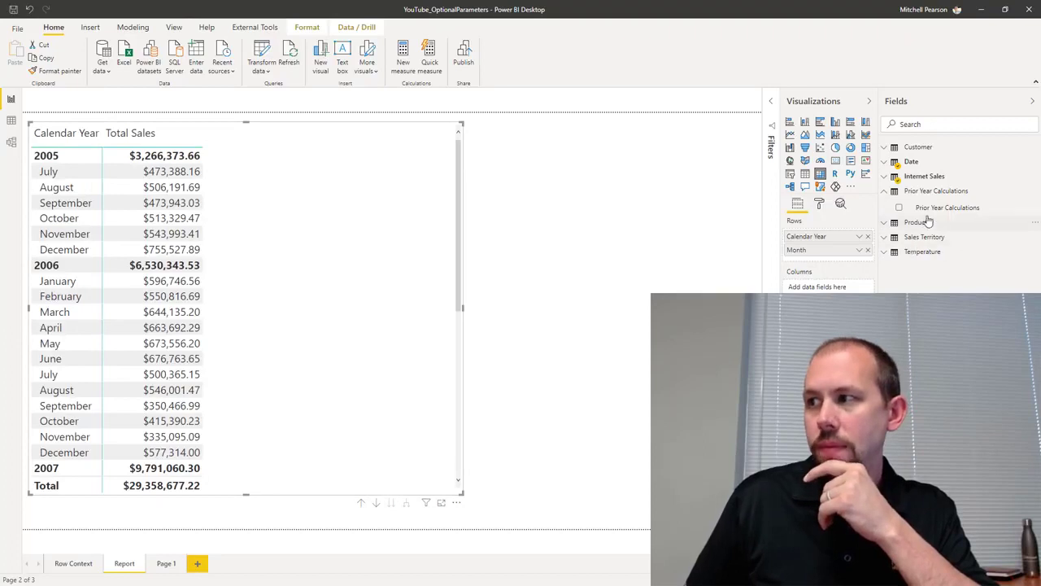
left_click_drag(930, 209, 825, 288)
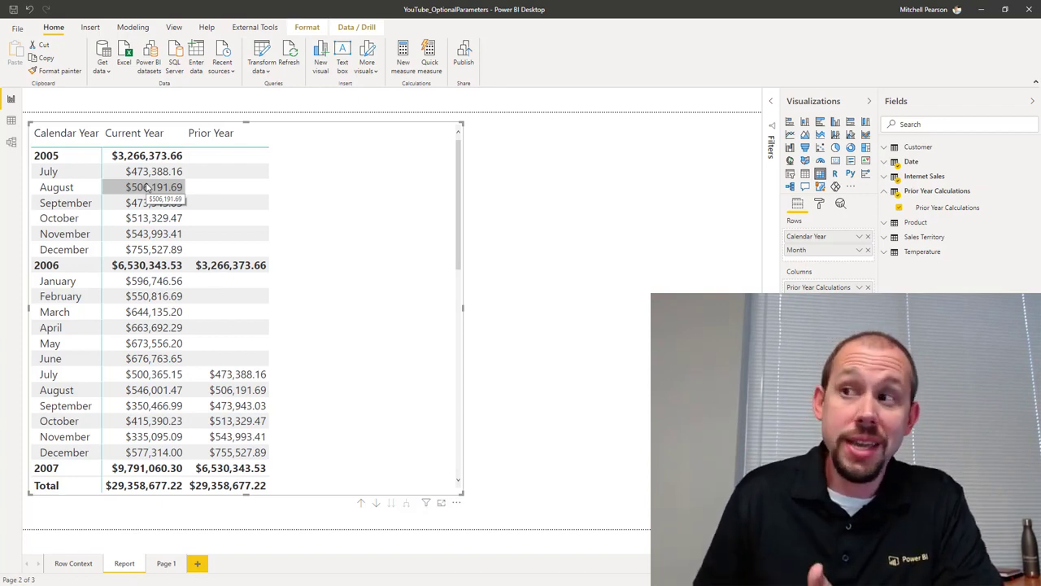
Replace Total Sales with the Total Cost measure from Internet Sales in the matrix values
left_click(867, 326)
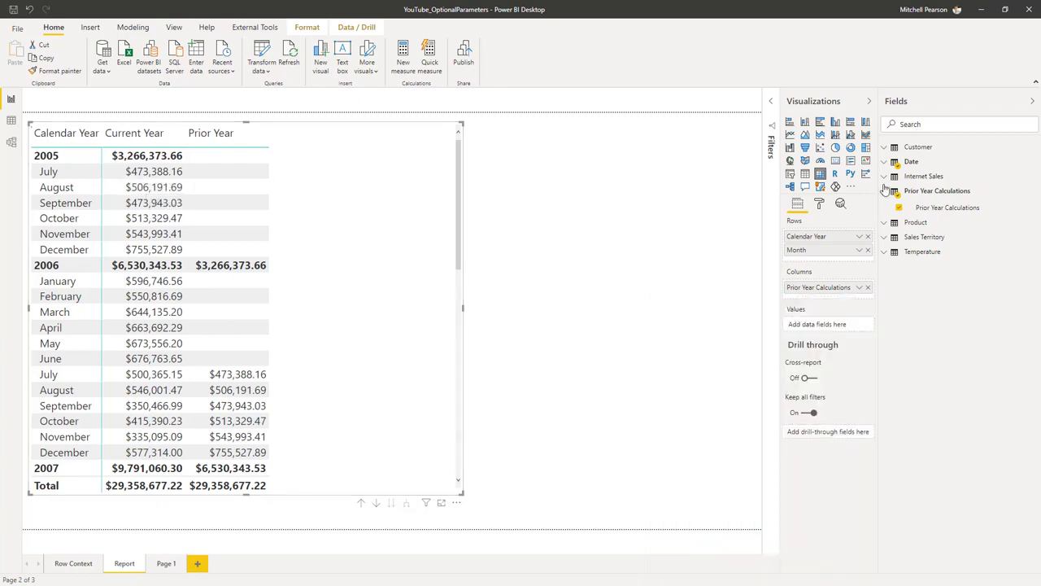
left_click(885, 177)
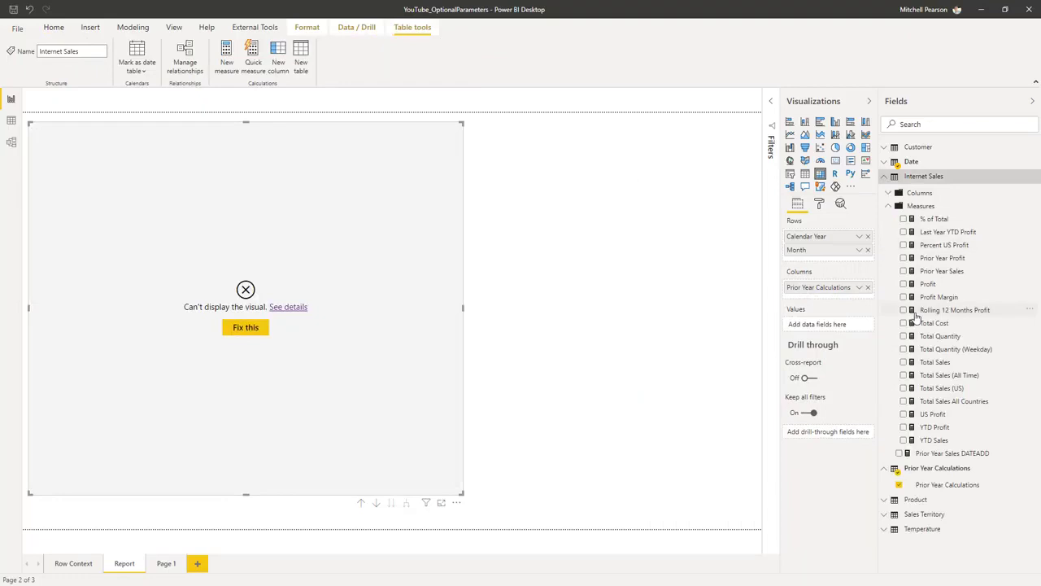
left_click_drag(832, 331, 828, 325)
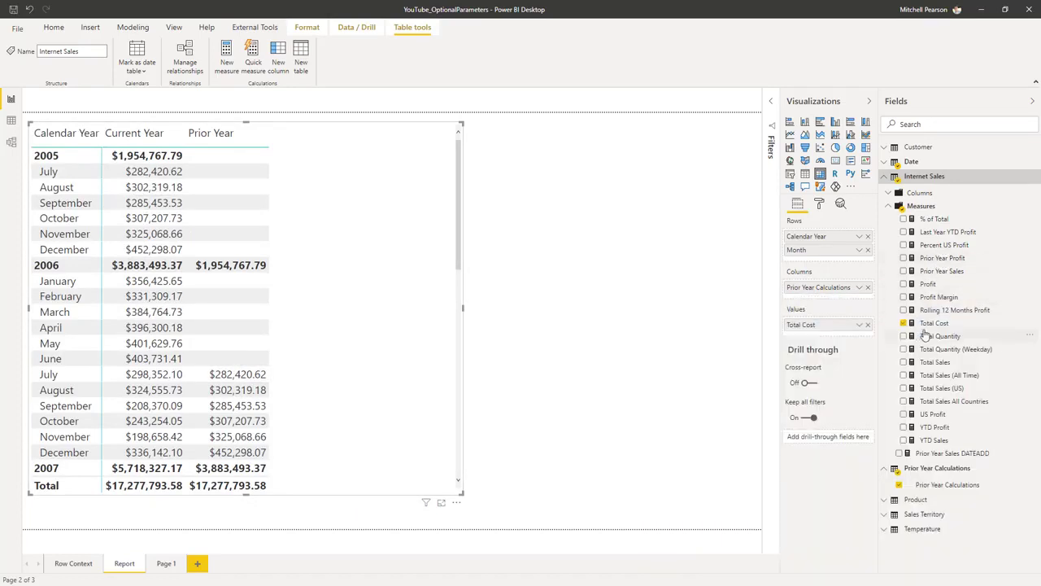
Add the Total Quantity measure to the matrix values below Total Cost and enlarge the matrix to fit the added columns
left_click_drag(940, 339, 889, 350)
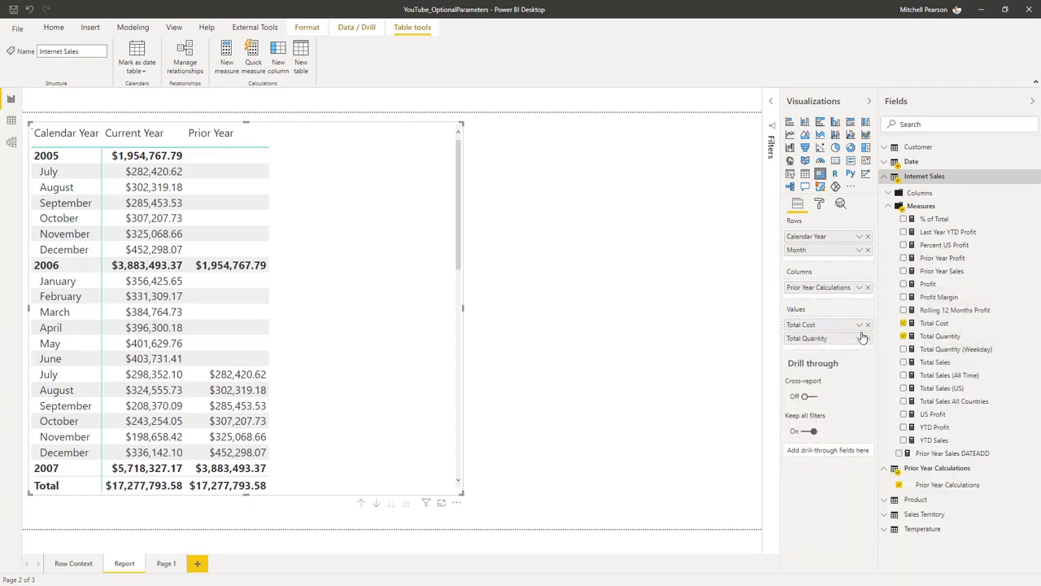
left_click_drag(863, 337, 863, 336)
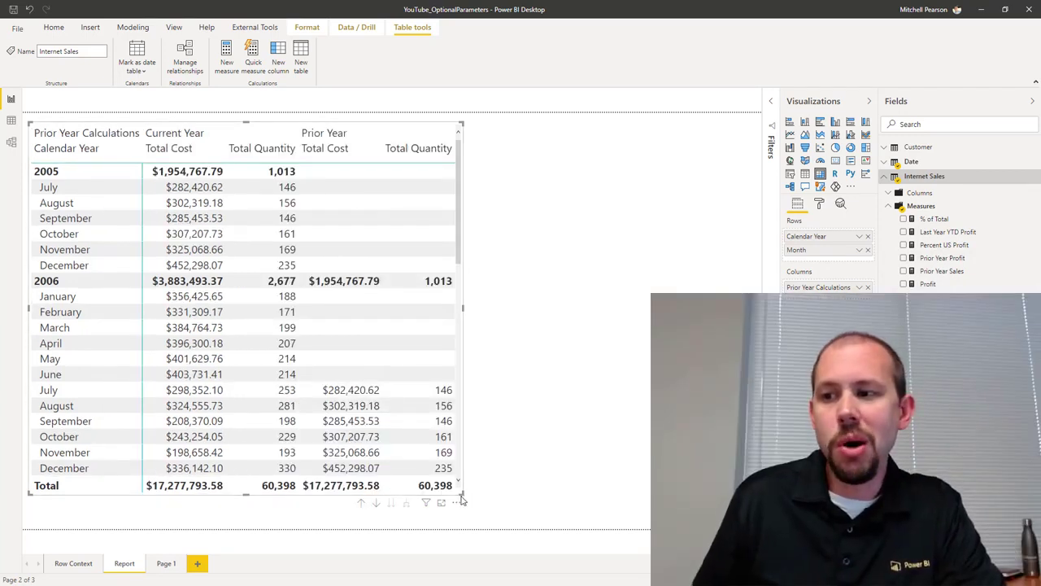
left_click_drag(463, 501, 577, 514)
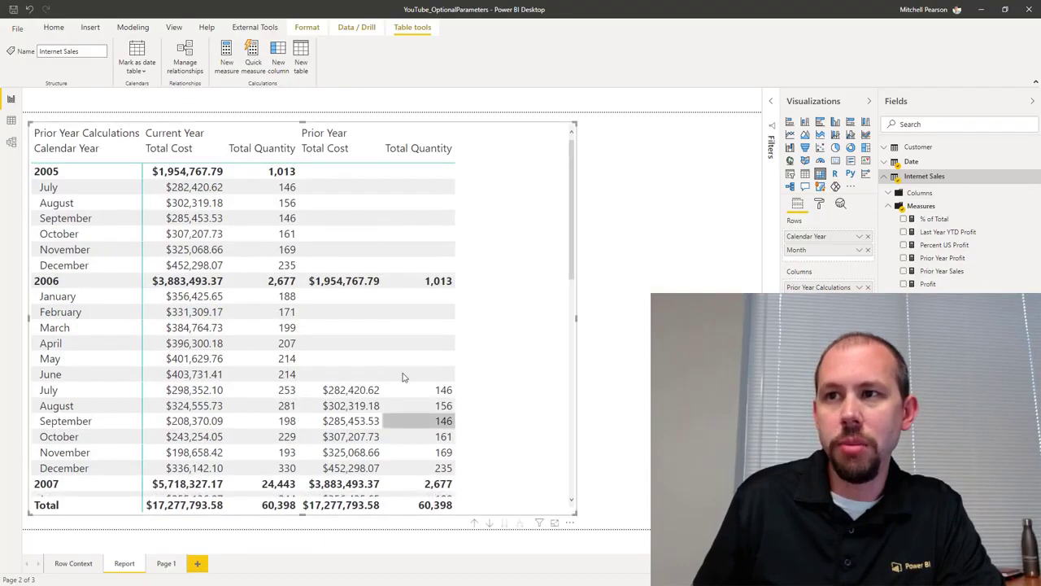